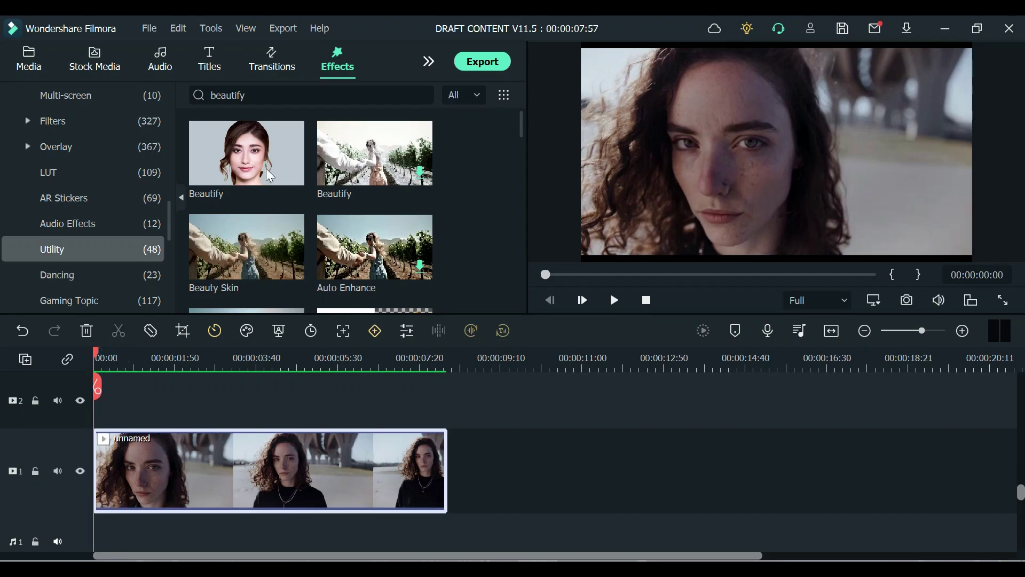
# Step: Place the Beautify effect onto the timeline
pyautogui.moveTo(255, 153)
pyautogui.moveTo(255, 153); pyautogui.dragTo(98, 411)
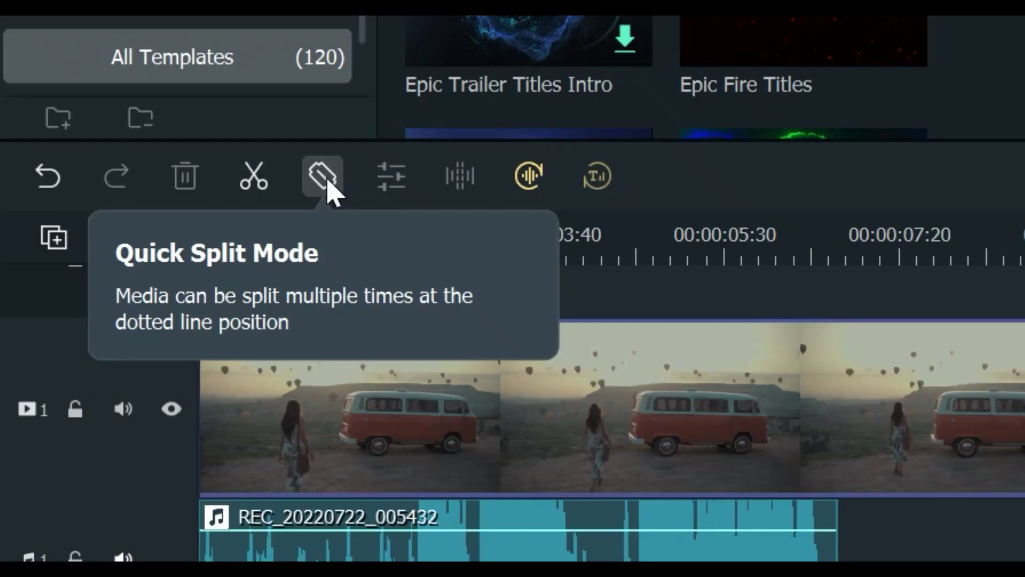
# Step: Turn on Quick Split Mode and cut the van clip at ten points along its length
pyautogui.click(327, 182)
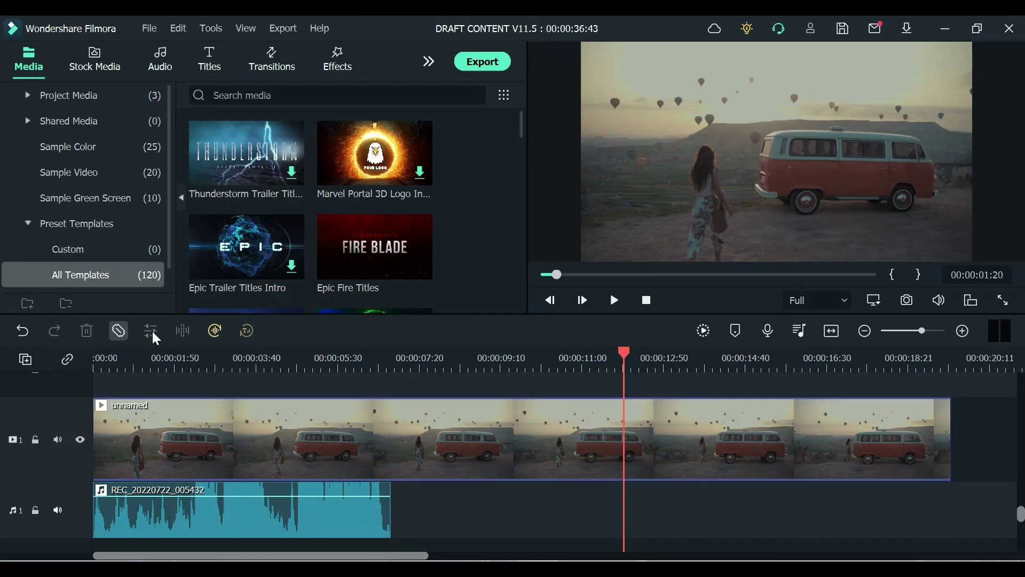
pyautogui.click(166, 422)
pyautogui.click(207, 422)
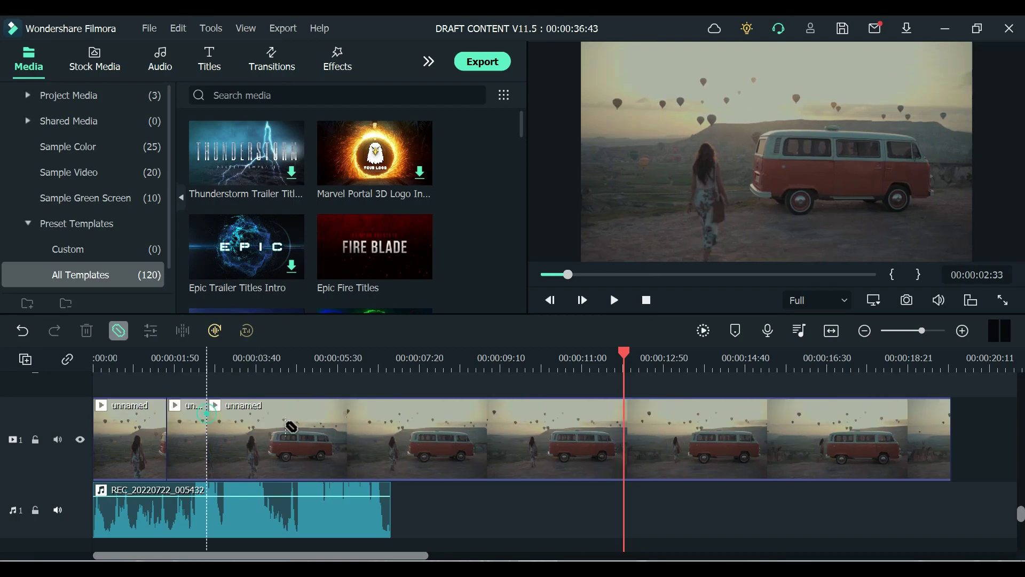
pyautogui.click(316, 432)
pyautogui.click(401, 431)
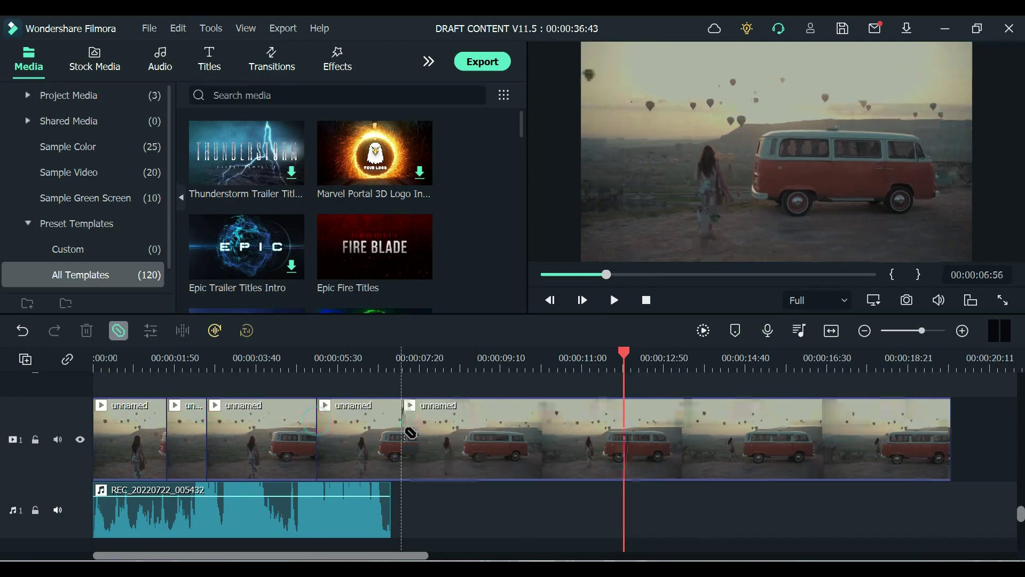
pyautogui.click(465, 425)
pyautogui.click(544, 439)
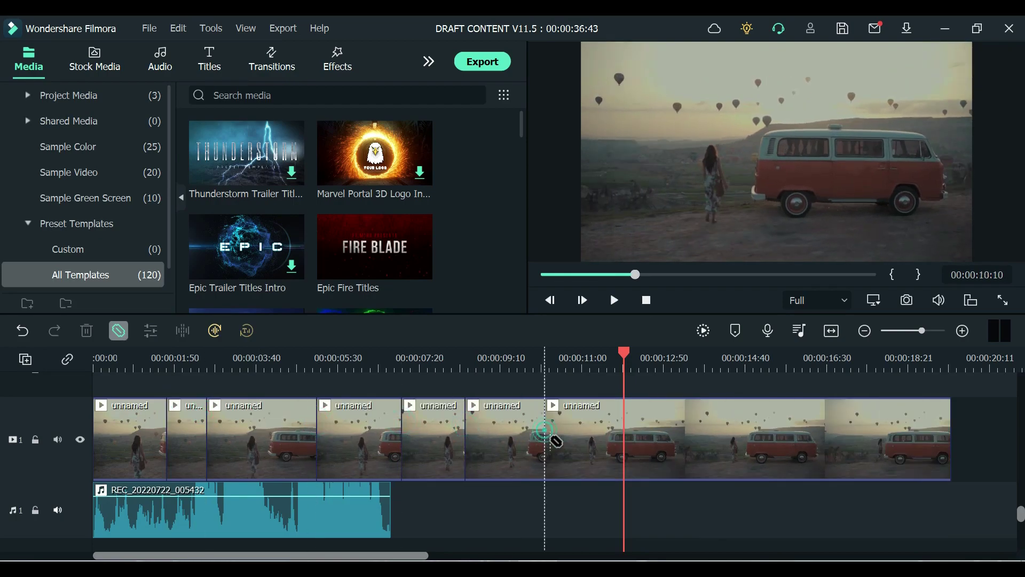
pyautogui.click(612, 439)
pyautogui.click(658, 438)
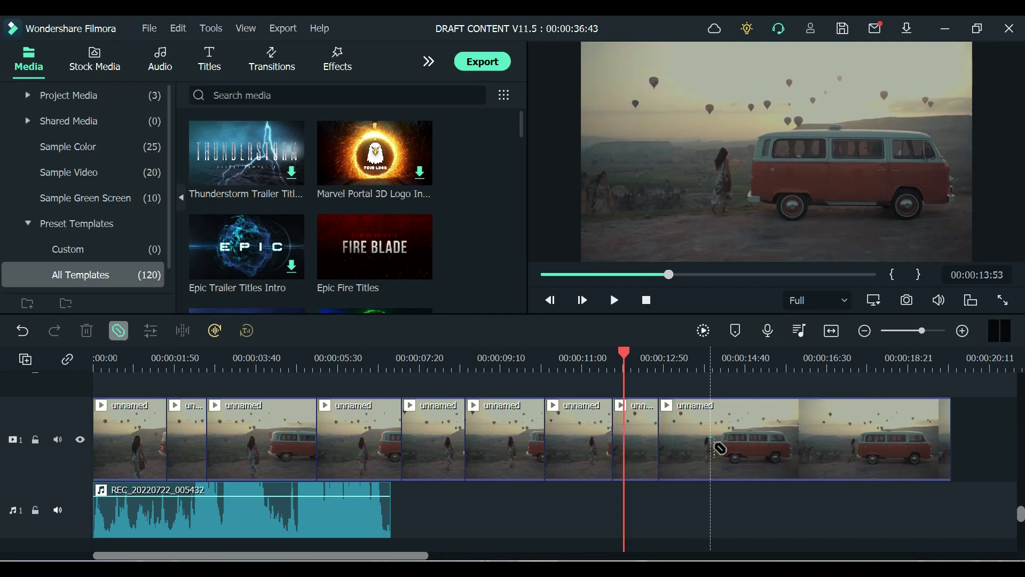
pyautogui.click(710, 438)
pyautogui.click(775, 448)
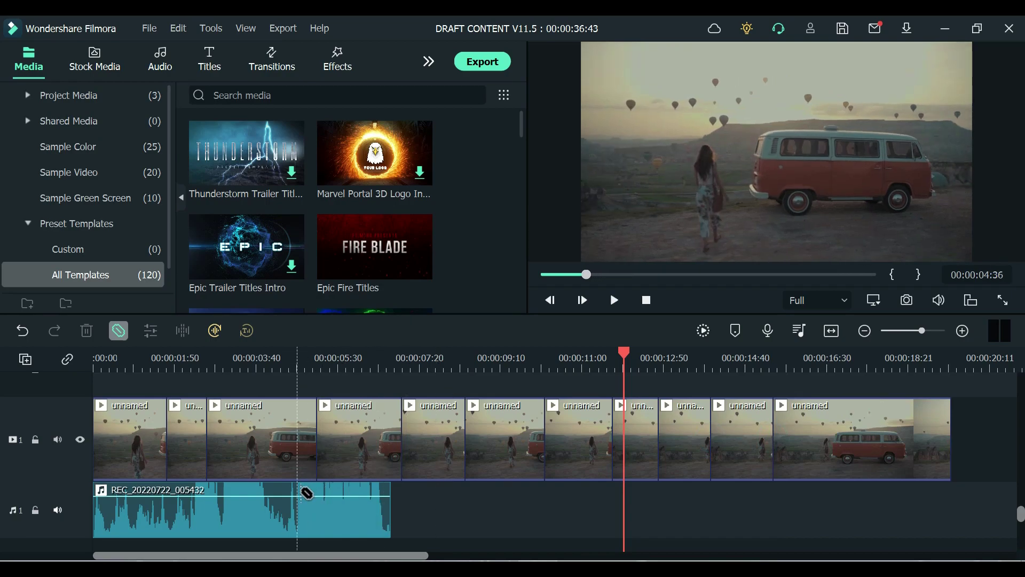
# Step: Split the REC_20220722_005432 audio recording at three points into four pieces
pyautogui.click(282, 510)
pyautogui.click(306, 510)
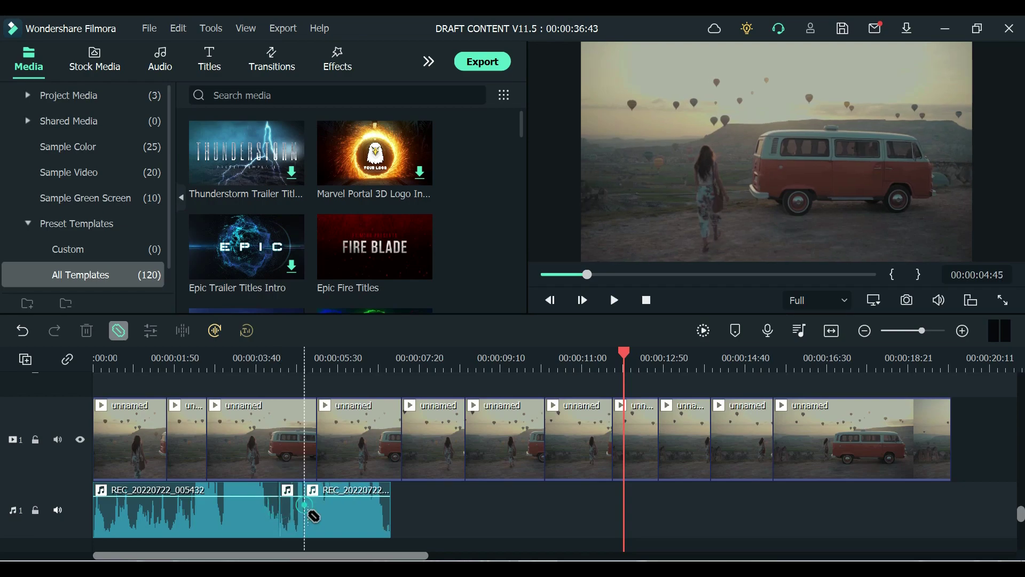
pyautogui.click(330, 510)
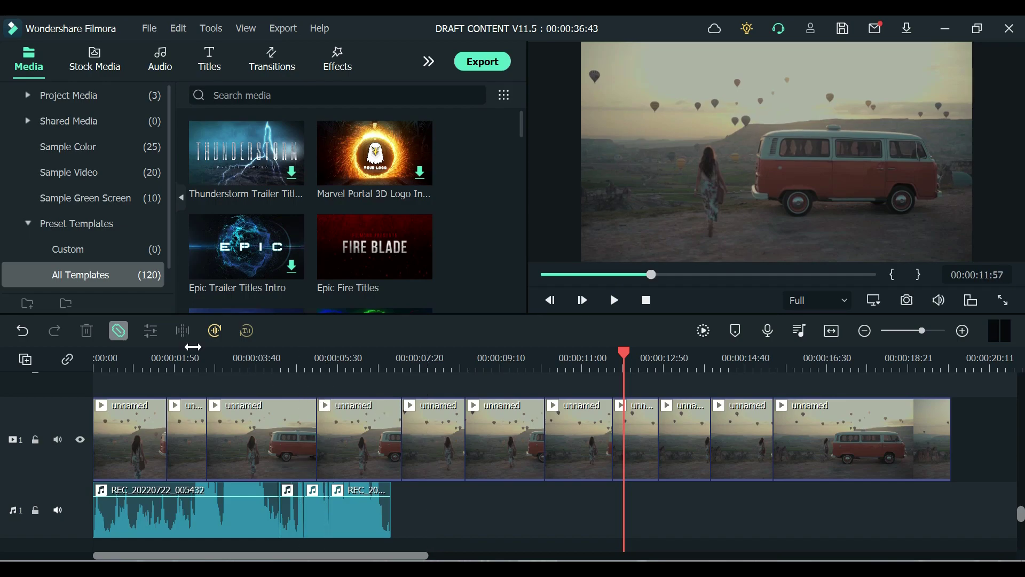
# Step: Exit Quick Split Mode and lift two van clip pieces onto video track 2
pyautogui.click(118, 331)
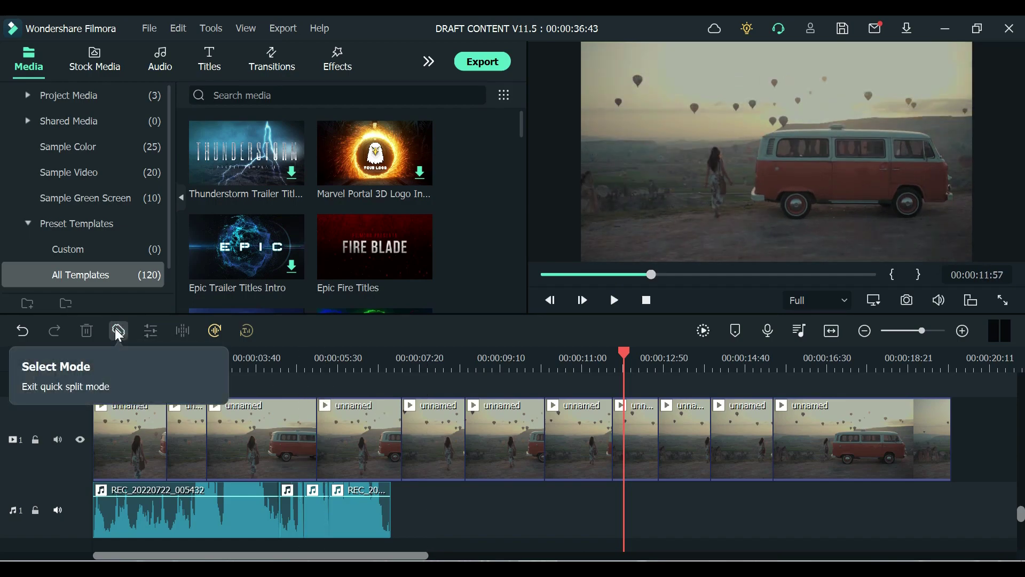
pyautogui.click(487, 437)
pyautogui.moveTo(514, 427); pyautogui.dragTo(505, 399)
pyautogui.click(360, 455)
pyautogui.moveTo(360, 455); pyautogui.dragTo(360, 395)
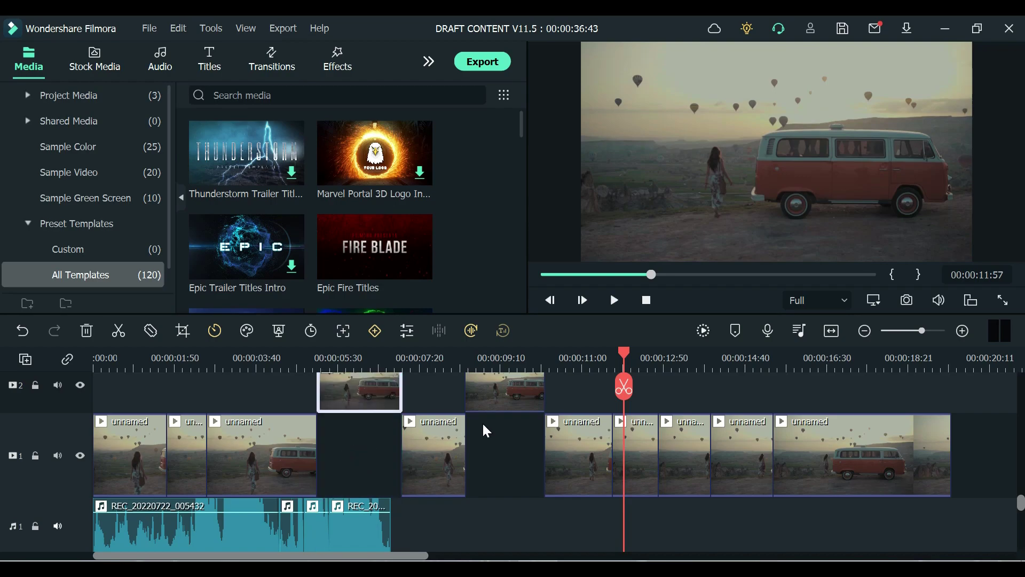
# Step: Move the later pieces to track 2, then undo all splits and track moves with Ctrl+Z
pyautogui.moveTo(636, 454); pyautogui.dragTo(635, 392)
pyautogui.click(743, 454)
pyautogui.moveTo(742, 453); pyautogui.dragTo(753, 397)
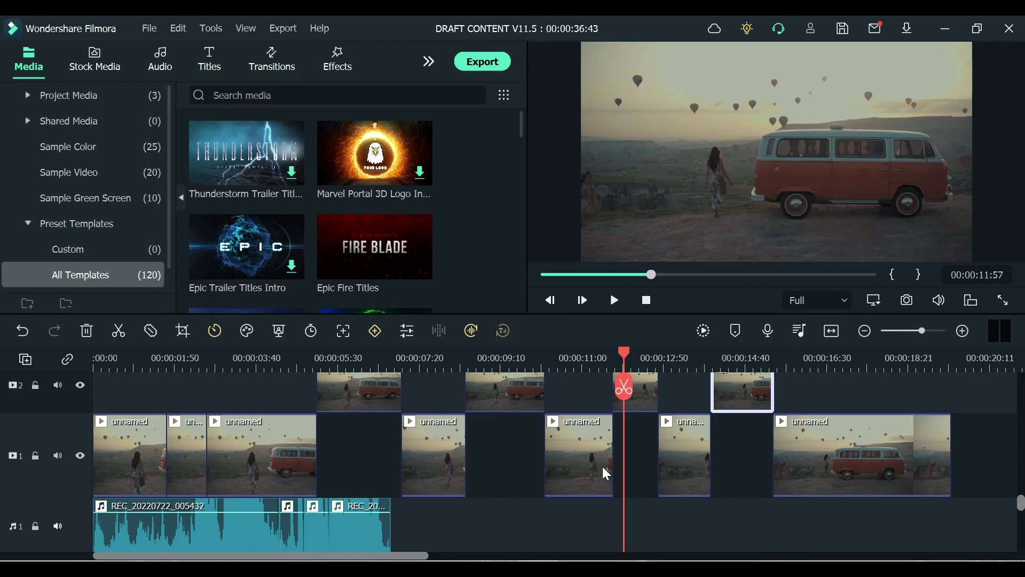
pyautogui.hotkey('ctrl', 'z')
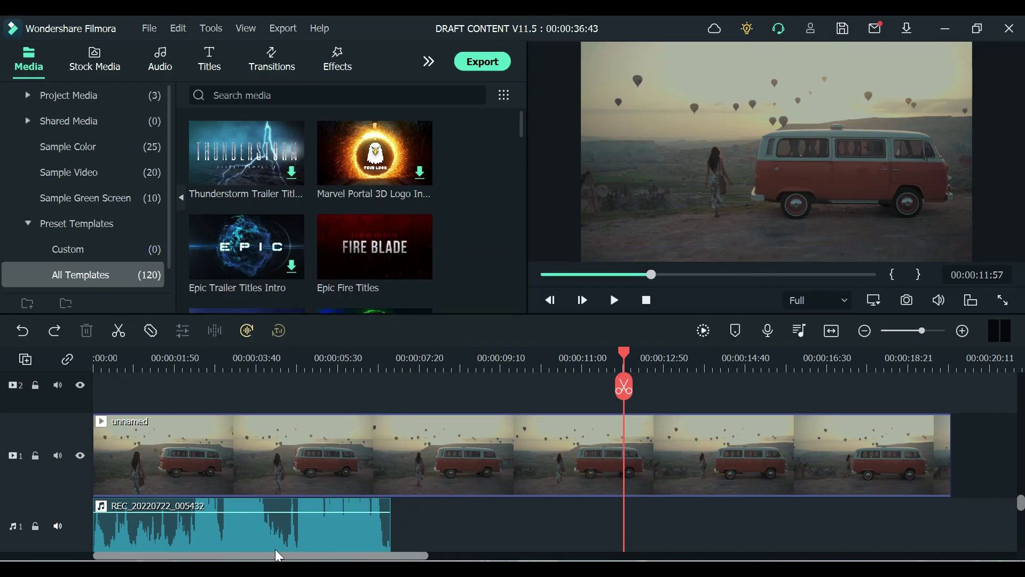
pyautogui.scroll(-2, 264, 527)
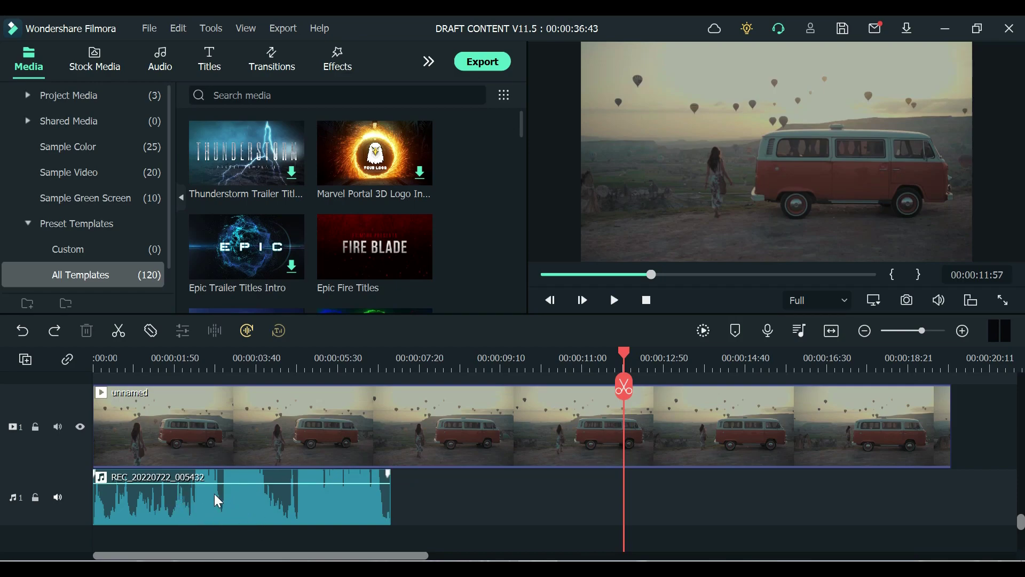
pyautogui.click(95, 357)
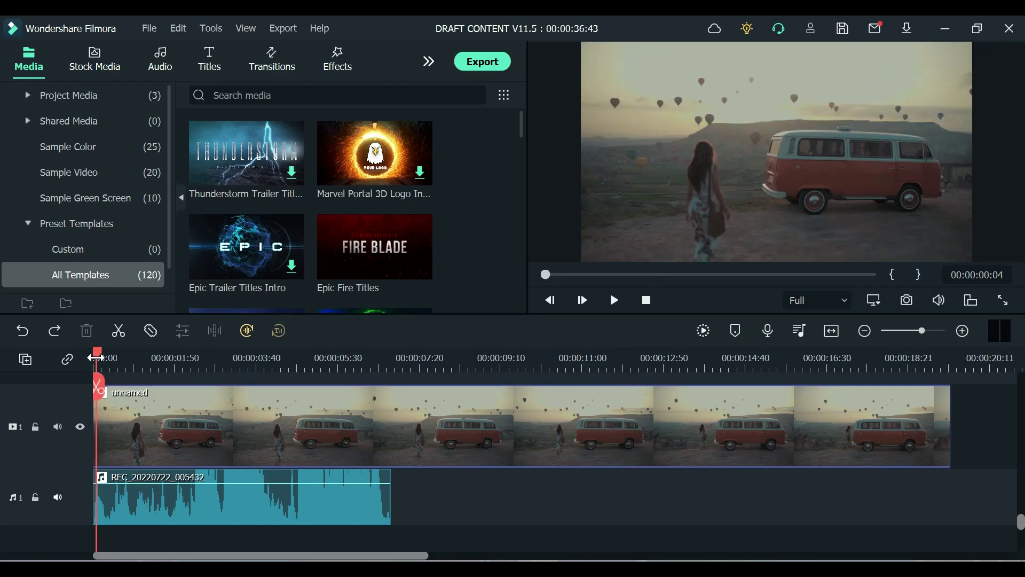
pyautogui.moveTo(95, 357); pyautogui.dragTo(74, 355)
pyautogui.press('space')
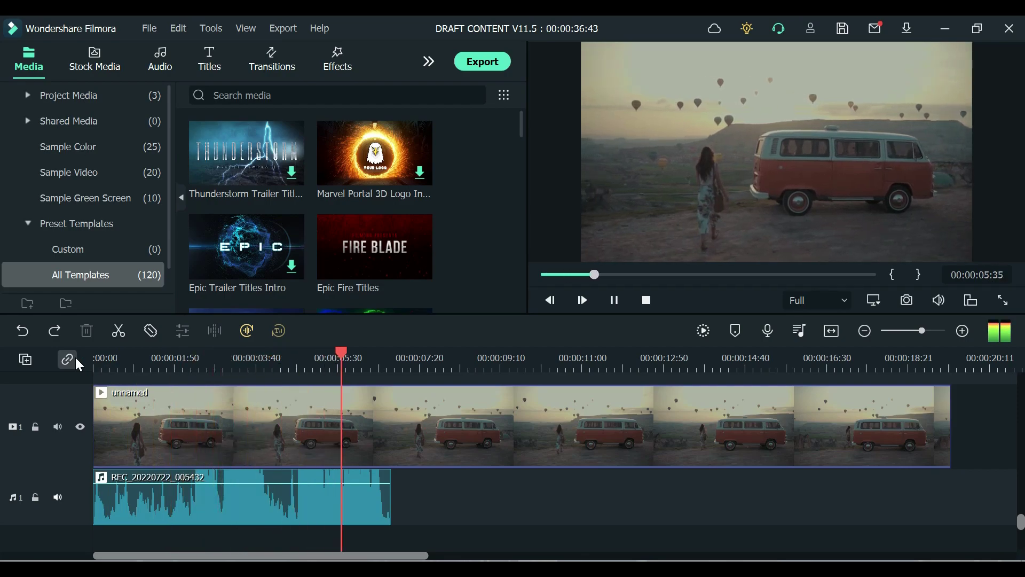
pyautogui.press('space')
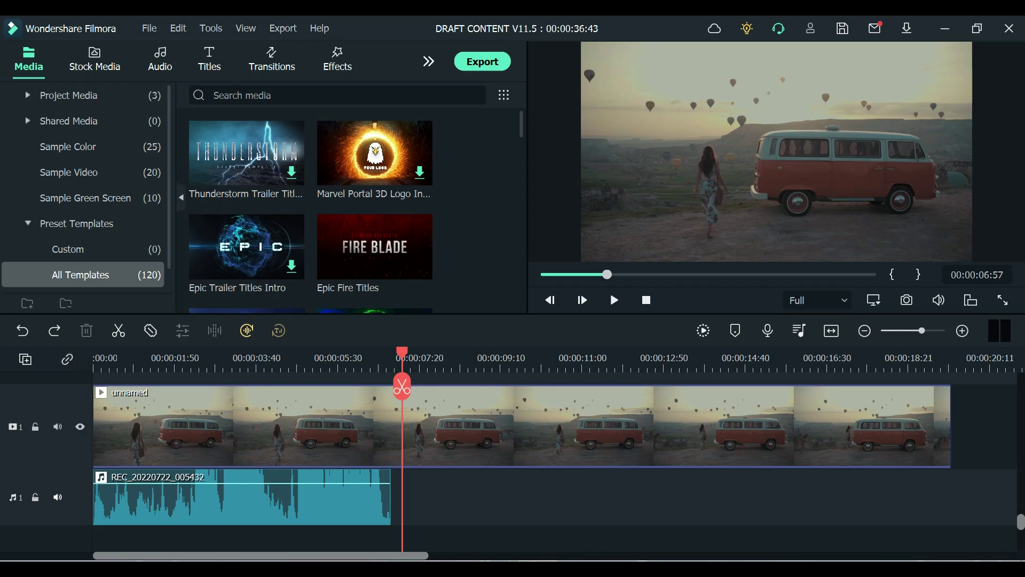
# Step: Set Normal Denoise to Strong and enable Wind Removal on the REC_20220722_005432 recording
pyautogui.doubleClick(190, 499)
pyautogui.scroll(-5, 140, 214)
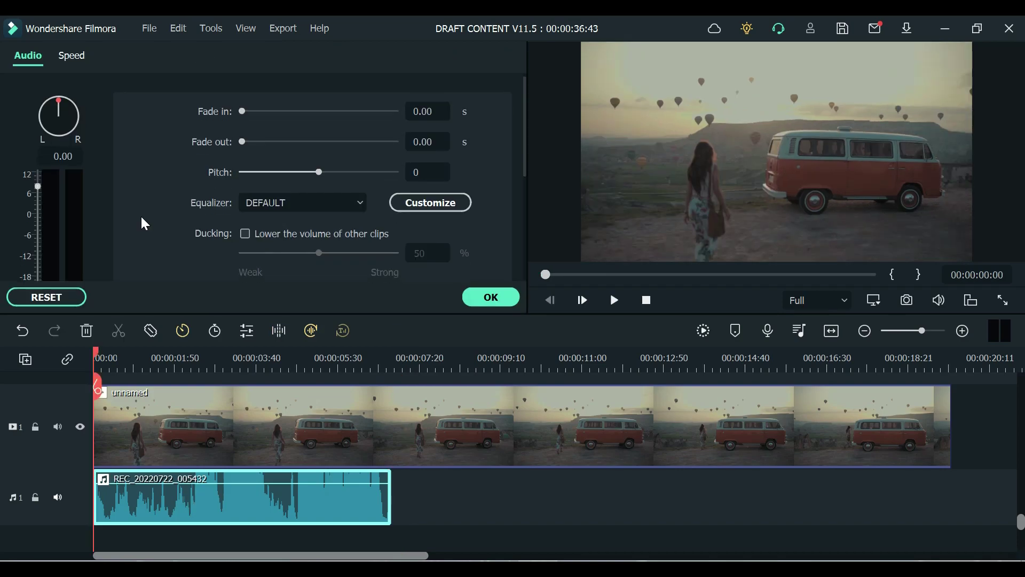
pyautogui.scroll(-3, 139, 214)
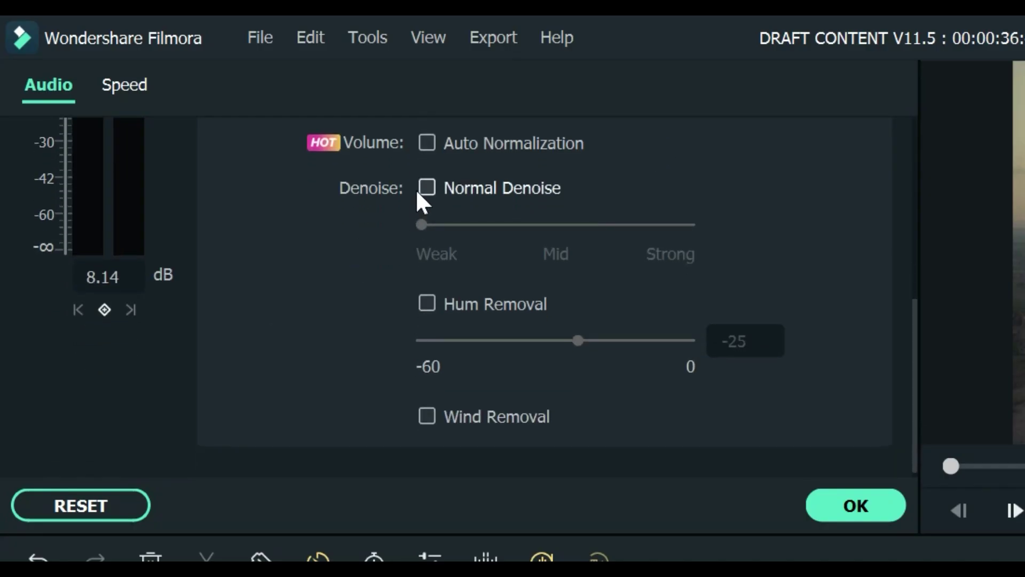
pyautogui.click(417, 190)
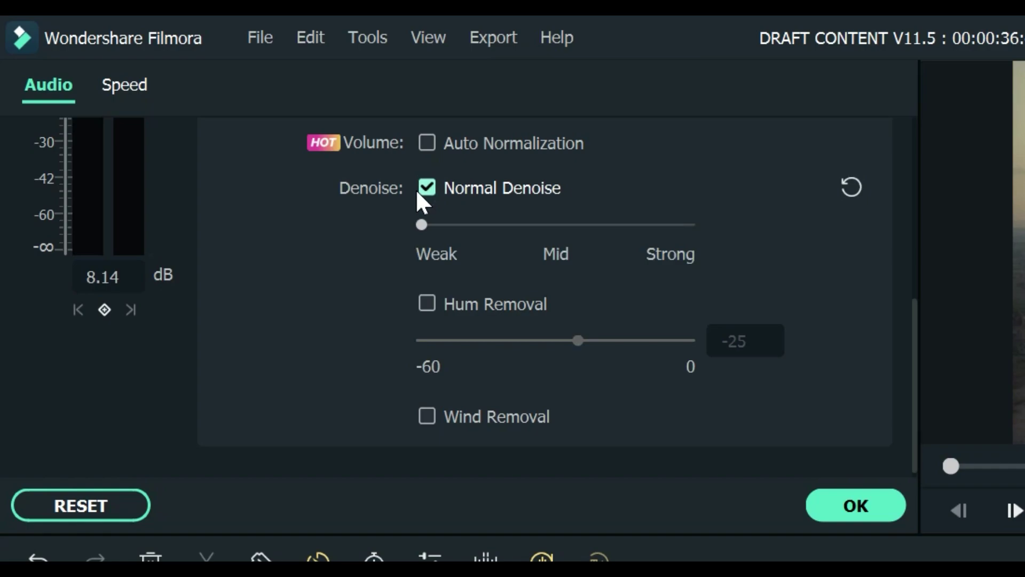
pyautogui.click(695, 230)
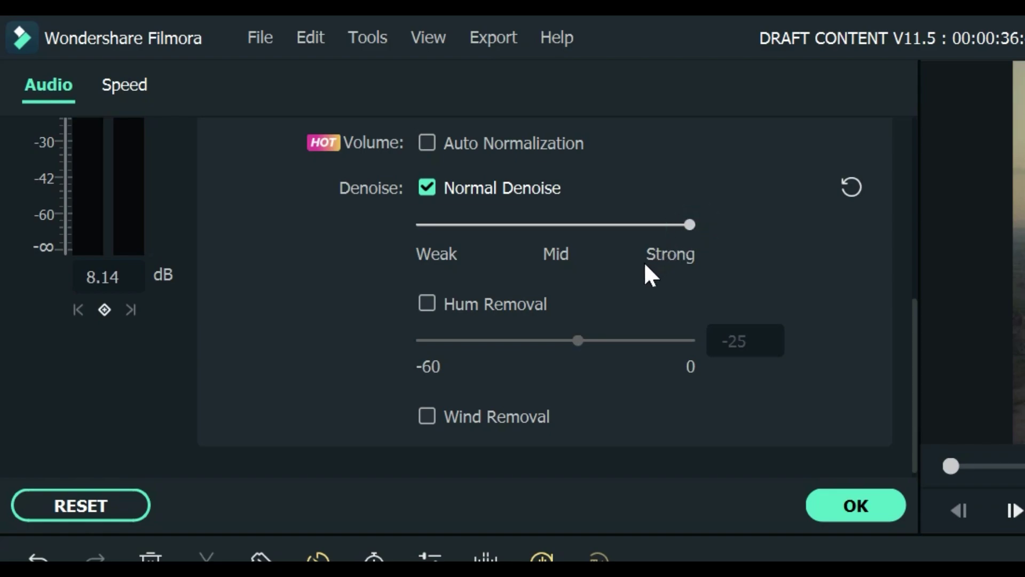
pyautogui.click(419, 420)
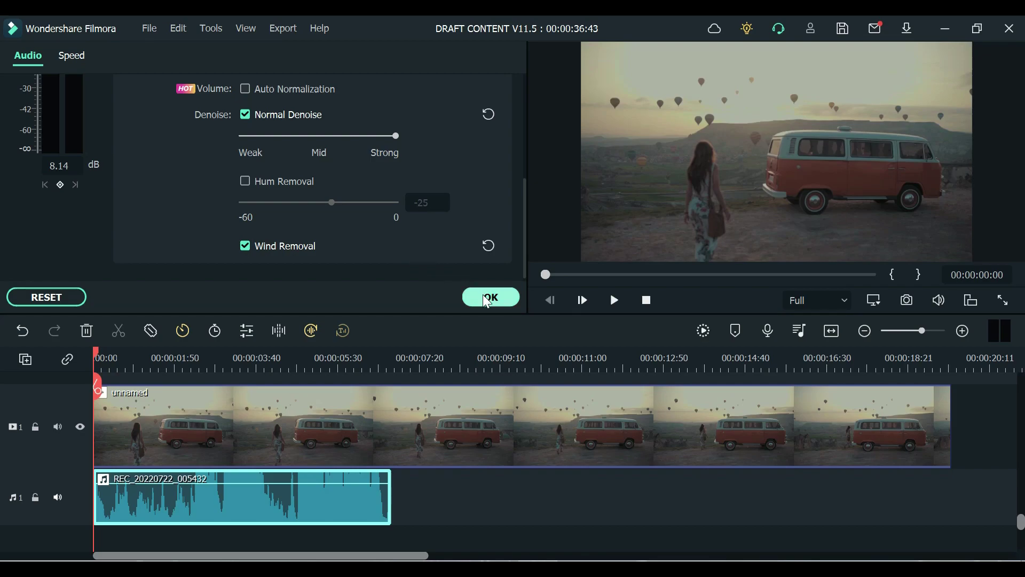
pyautogui.click(487, 298)
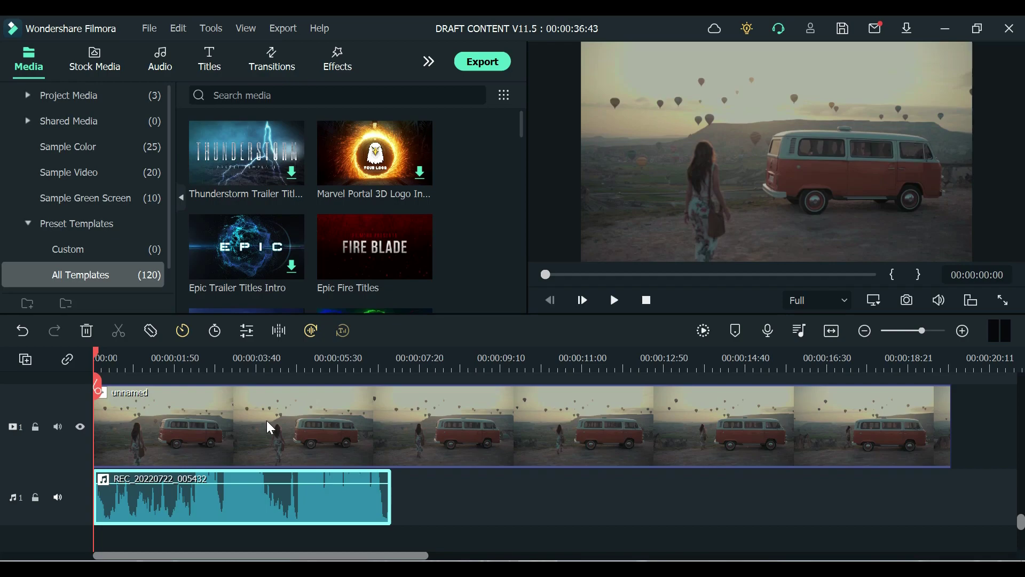
pyautogui.press('space')
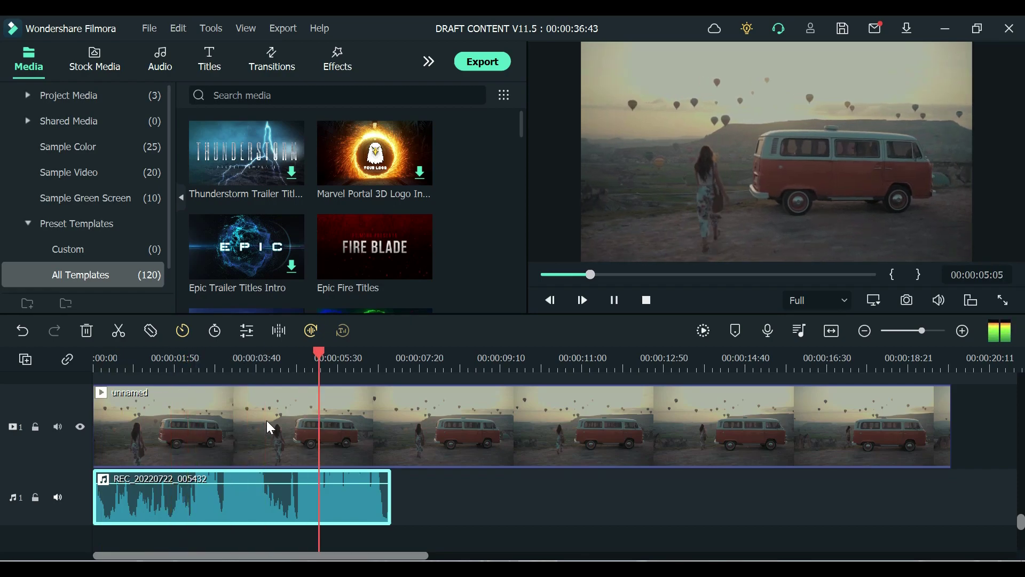
pyautogui.press('space')
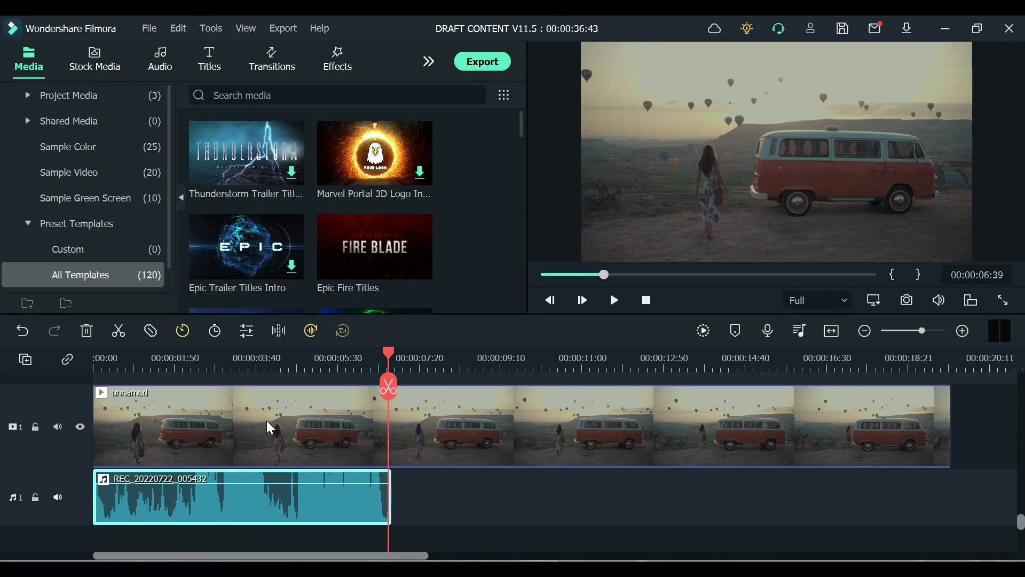
pyautogui.press('Right')
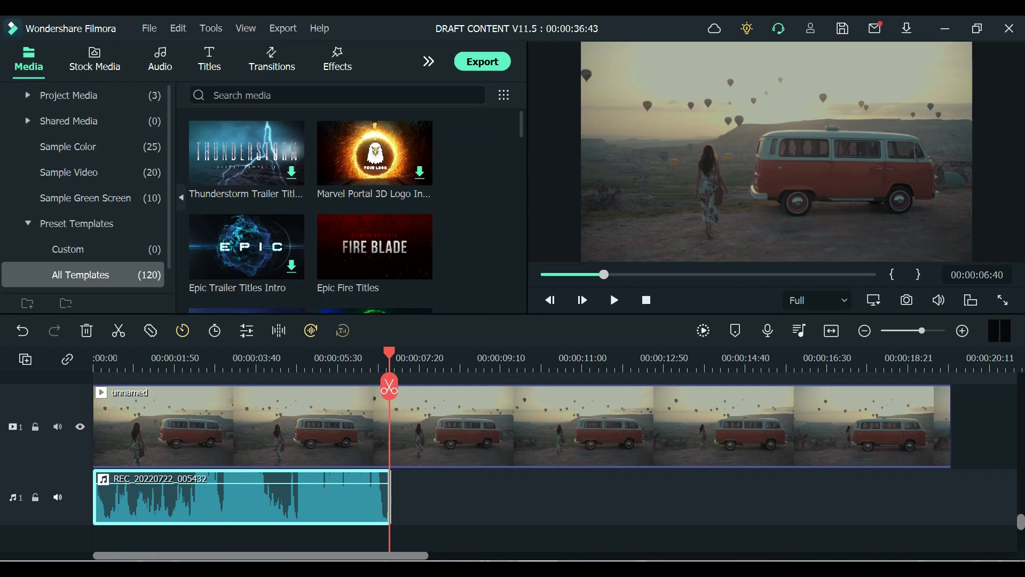
# Step: Open the Effects library and browse the Boris FX BCC Lights effects
pyautogui.click(342, 62)
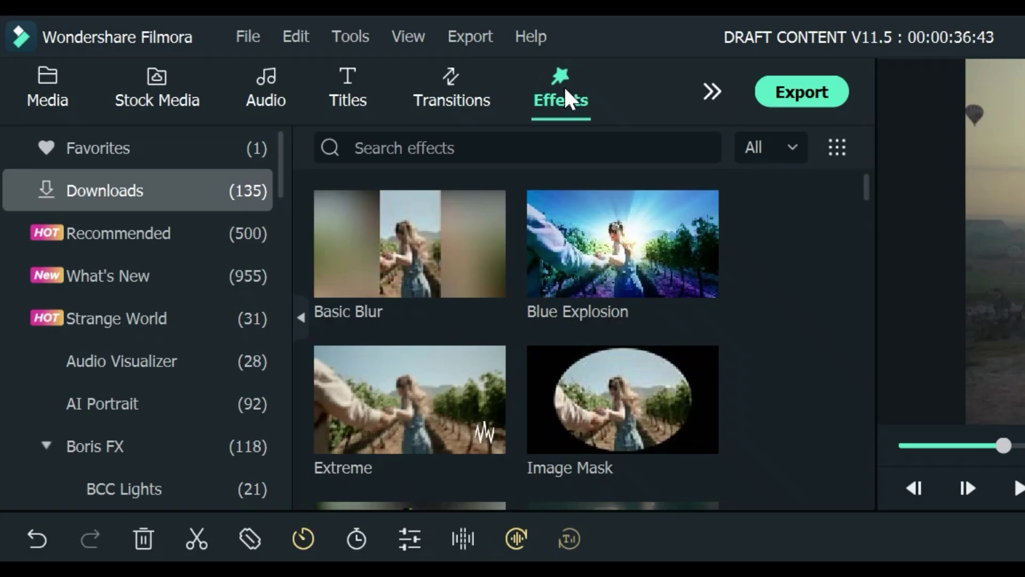
pyautogui.click(129, 446)
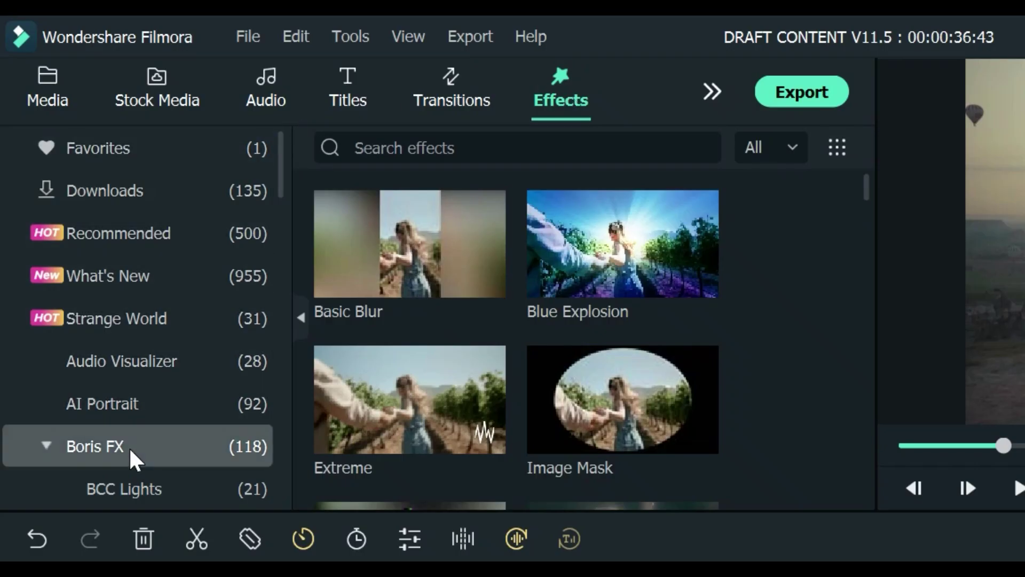
pyautogui.click(129, 446)
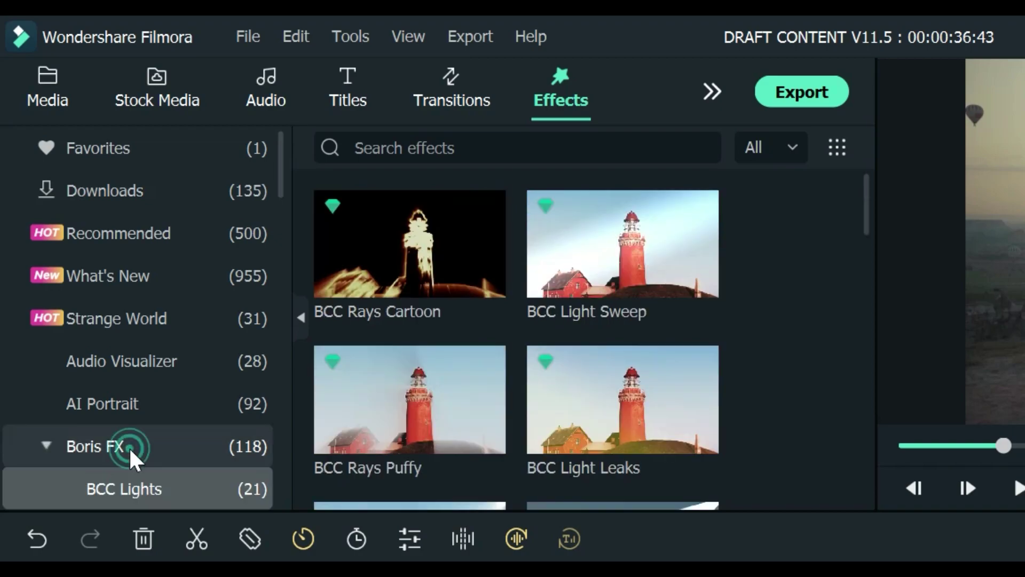
pyautogui.scroll(-3, 129, 447)
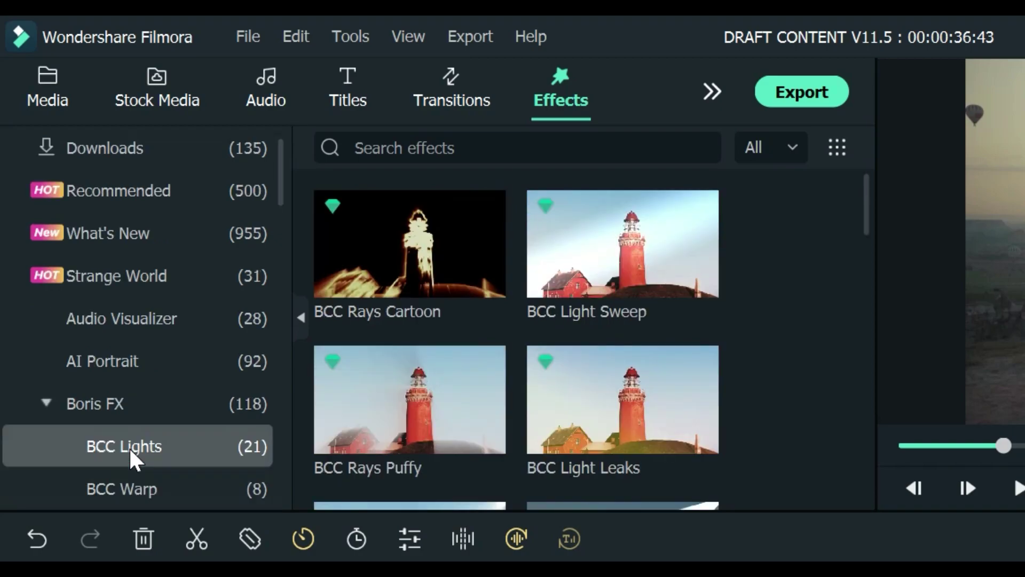
pyautogui.scroll(-3, 129, 447)
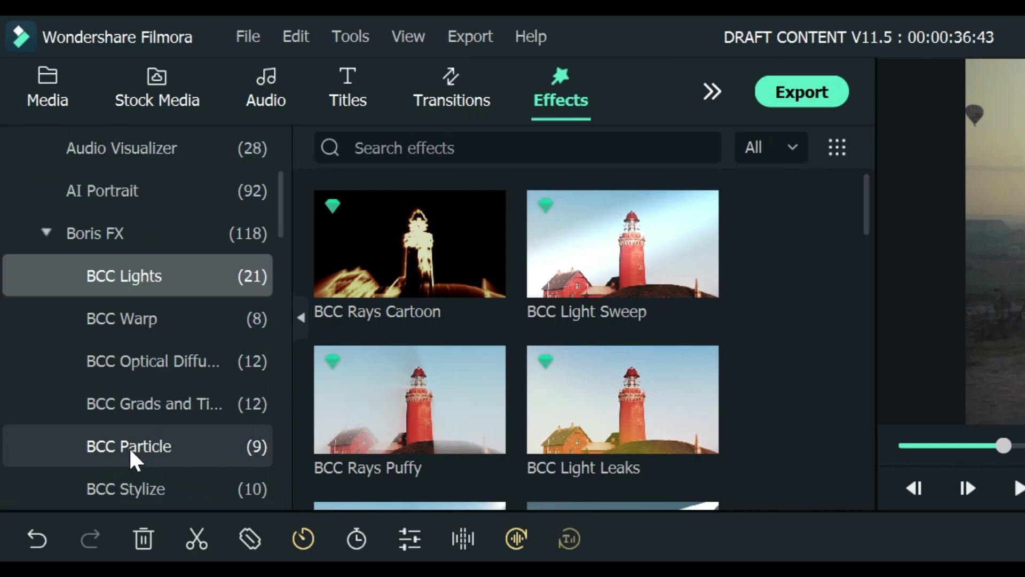
pyautogui.scroll(-3, 129, 447)
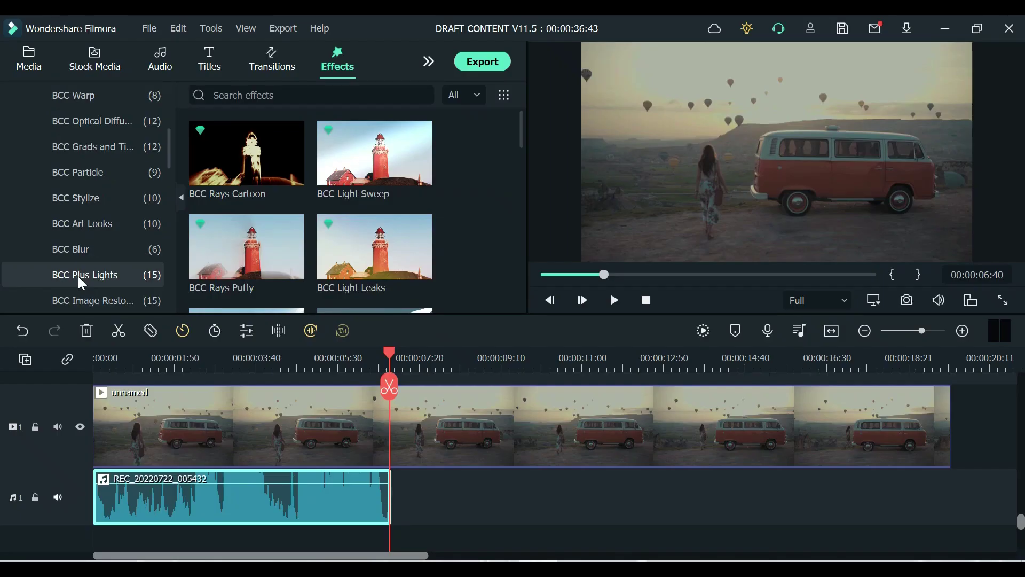
pyautogui.scroll(3, 78, 276)
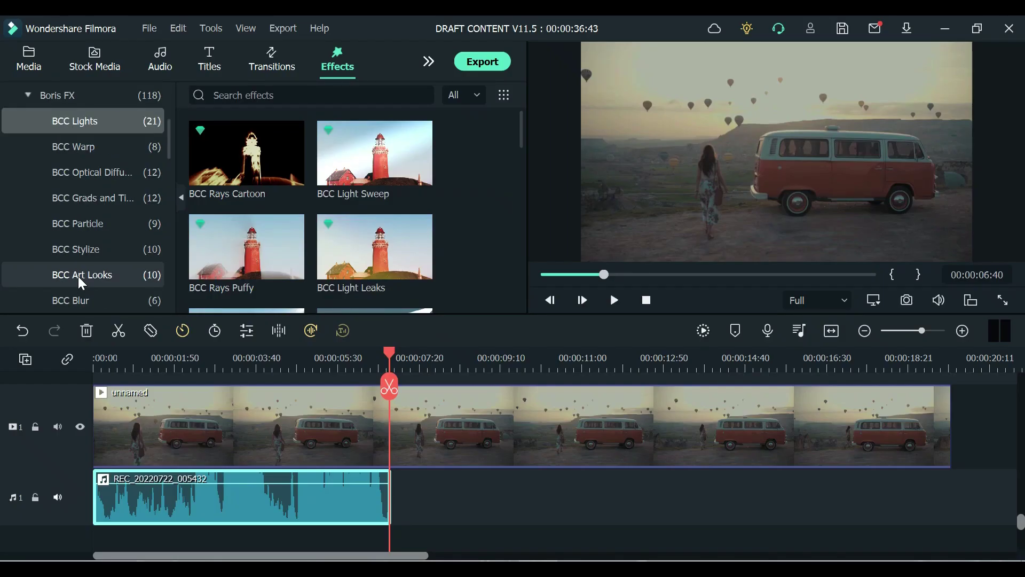
pyautogui.moveTo(277, 178)
pyautogui.scroll(-10, 277, 179)
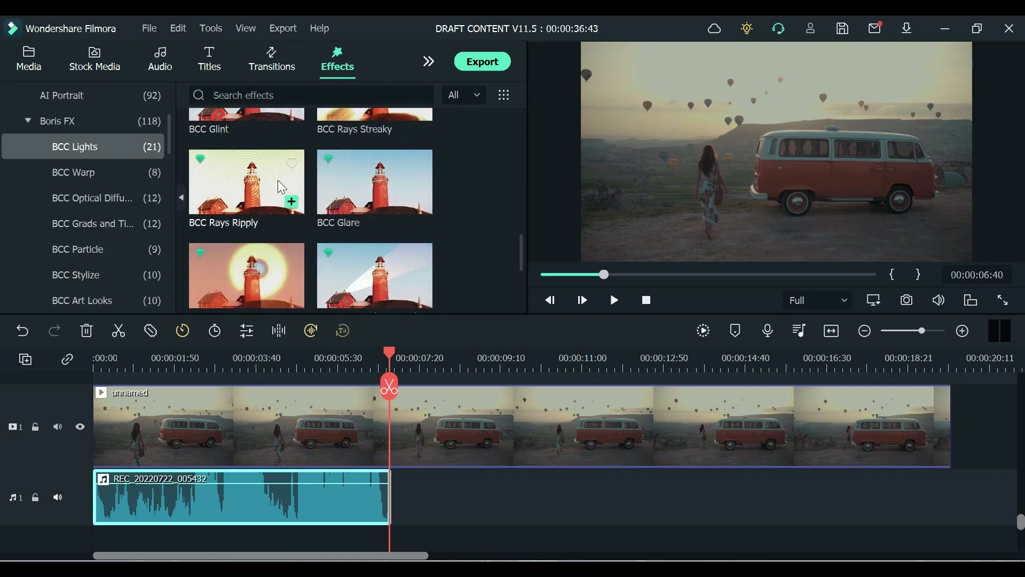
pyautogui.scroll(10, 277, 181)
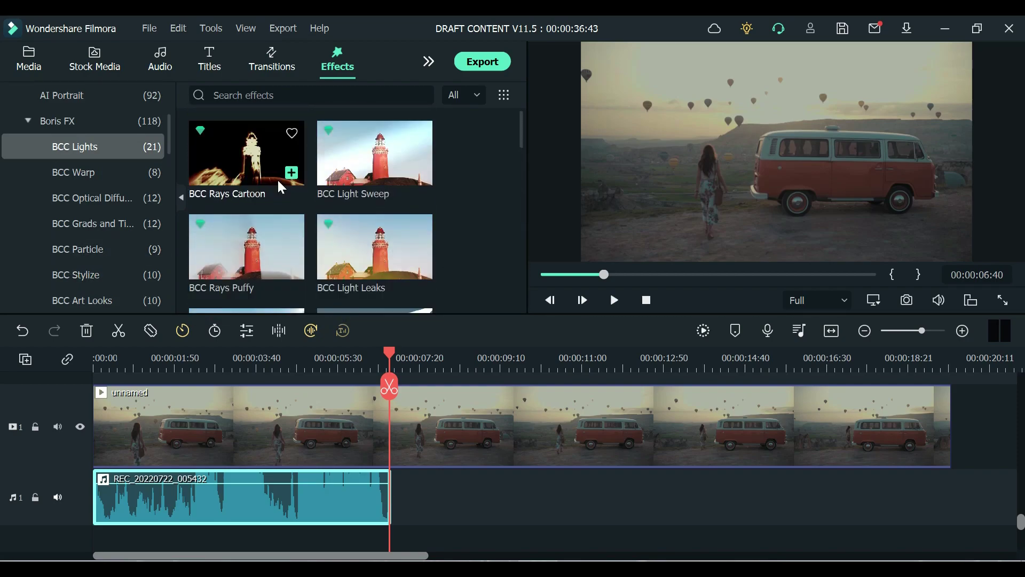
# Step: Show the BCC Grads and Tints effects and return the playhead to the timeline start
pyautogui.click(112, 223)
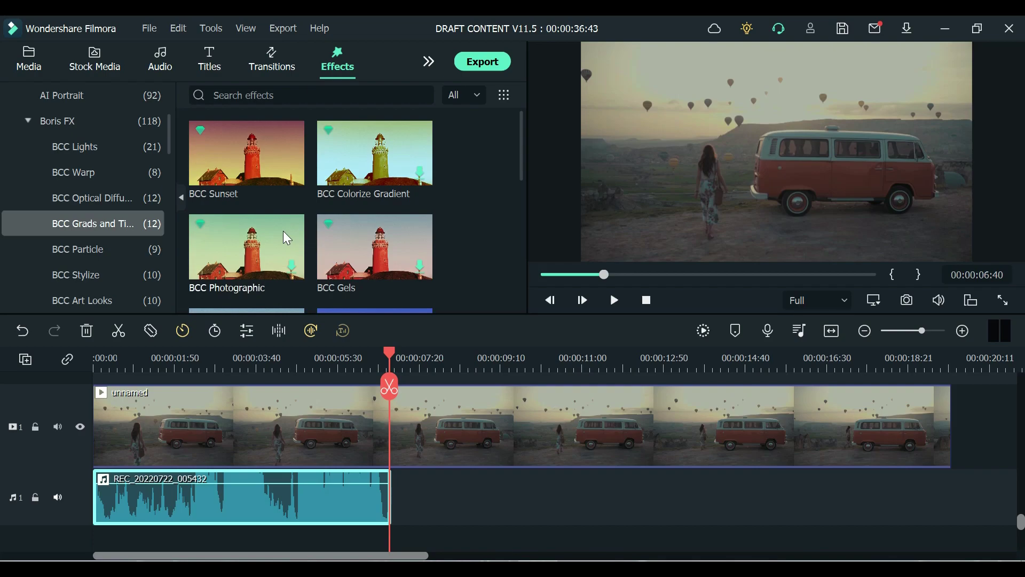
pyautogui.scroll(-5, 283, 231)
pyautogui.scroll(6, 283, 230)
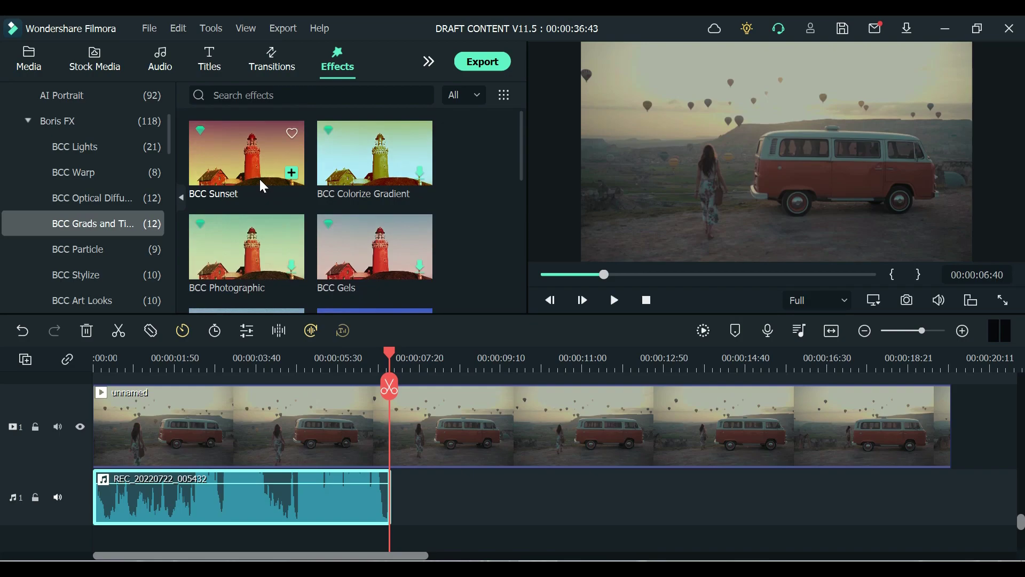
pyautogui.click(96, 355)
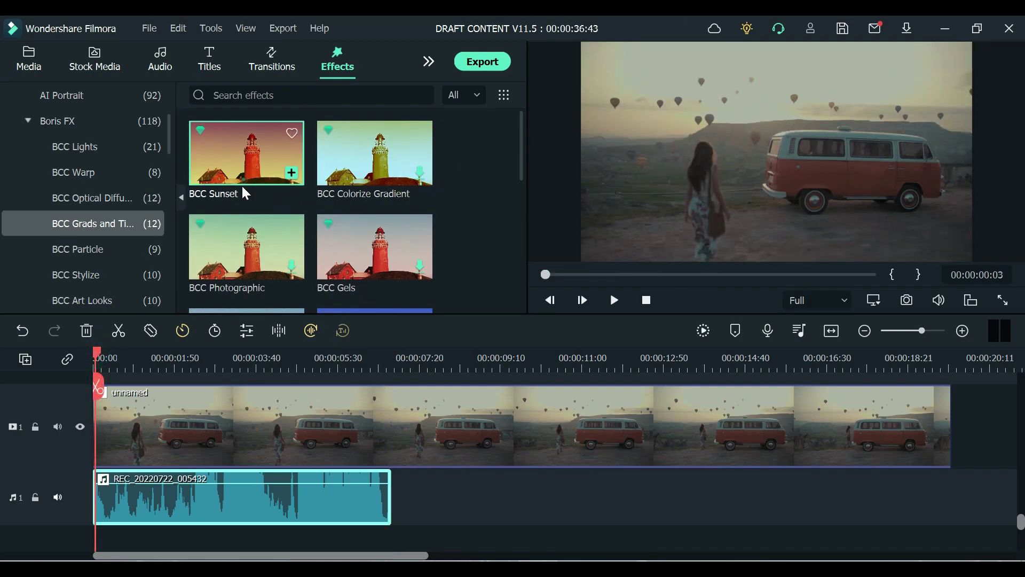
# Step: Add BCC Sunset to track 2 above the van clip, comparing it with undo and redo
pyautogui.moveTo(242, 186); pyautogui.dragTo(161, 437)
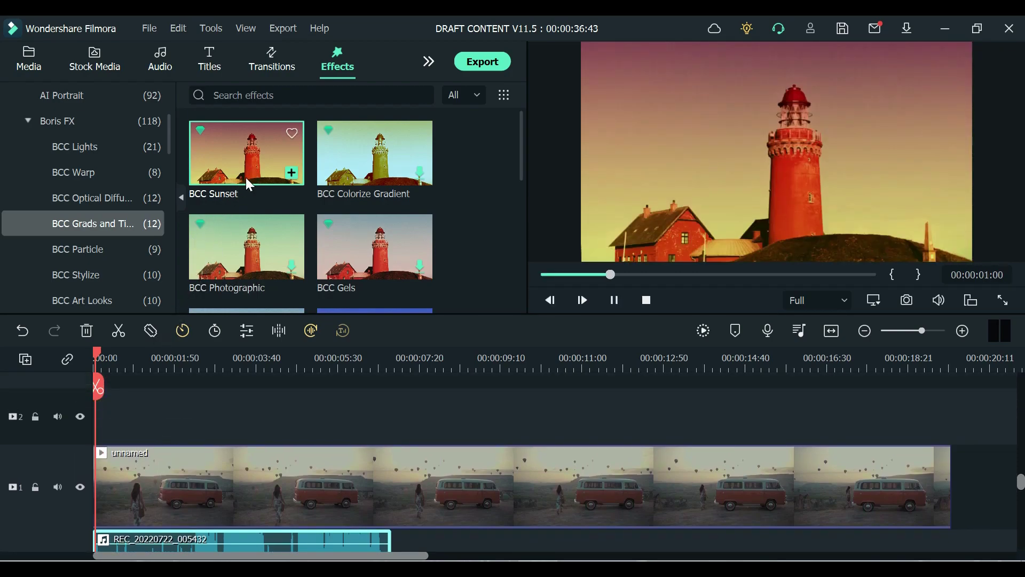
pyautogui.moveTo(249, 149); pyautogui.dragTo(110, 414)
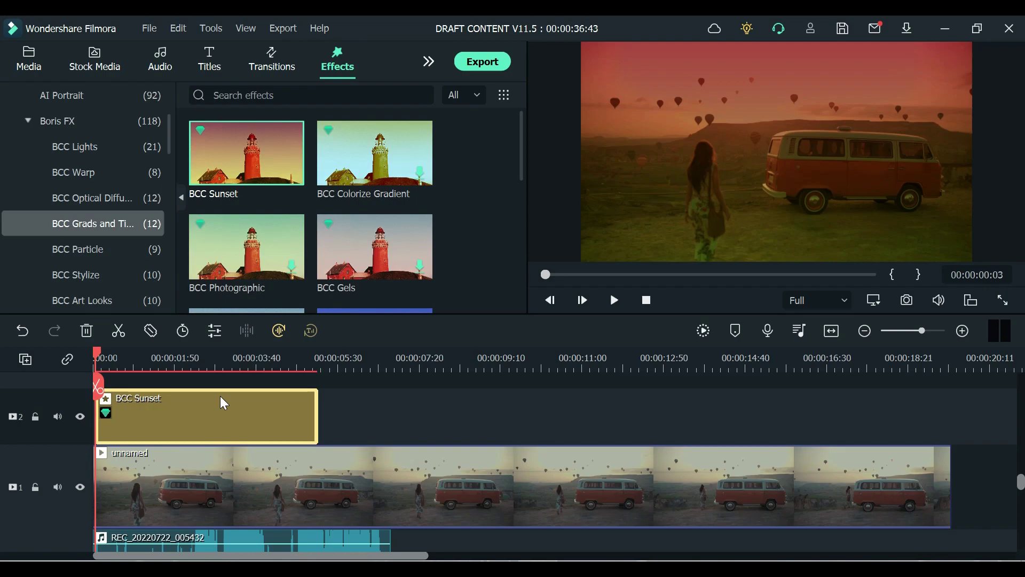
pyautogui.hotkey('ctrl', 'z')
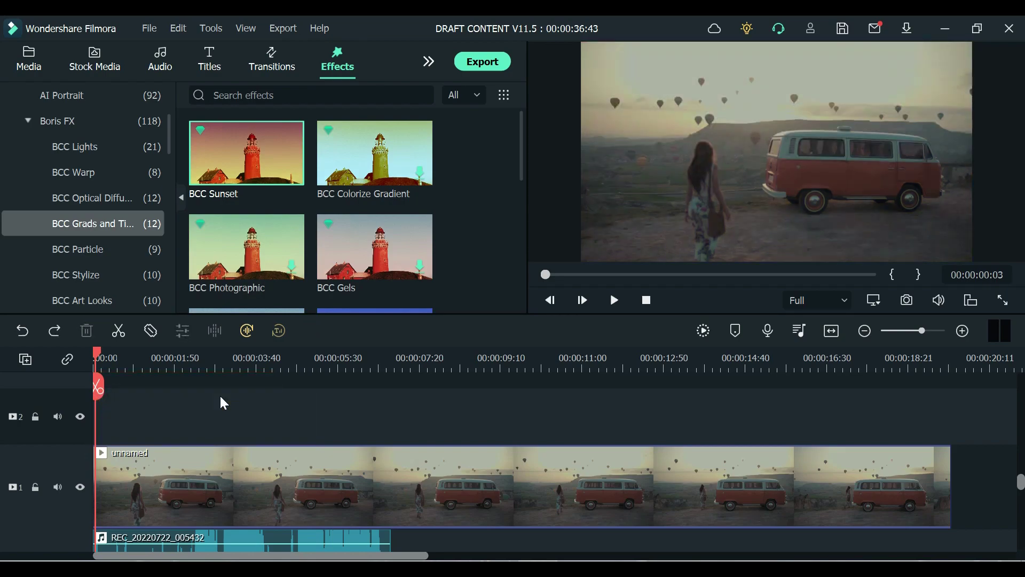
pyautogui.hotkey('ctrl', 'y')
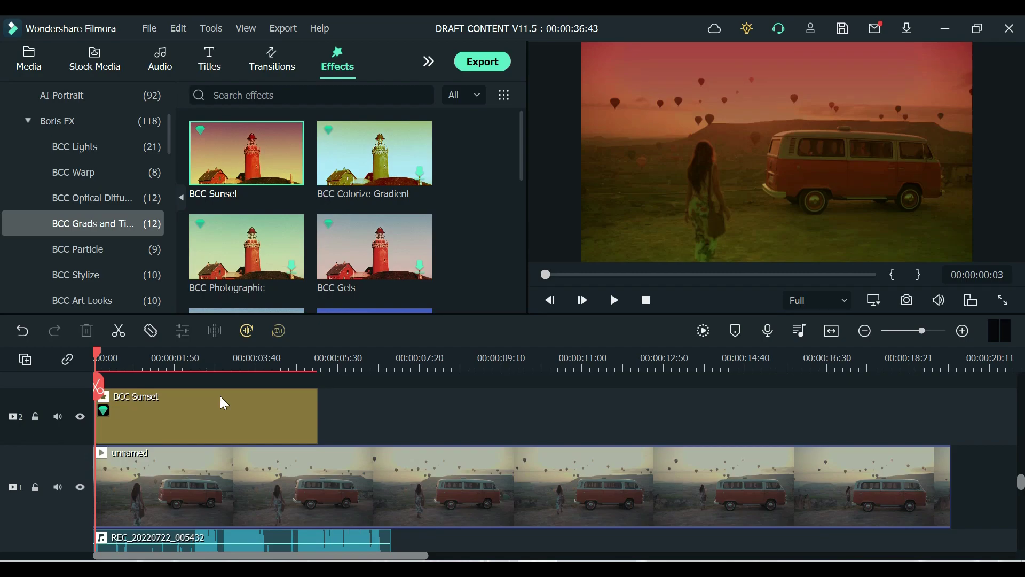
# Step: Remove BCC Sunset, try BCC Dual Gradient on track 2, then remove it as well
pyautogui.scroll(-2, 344, 283)
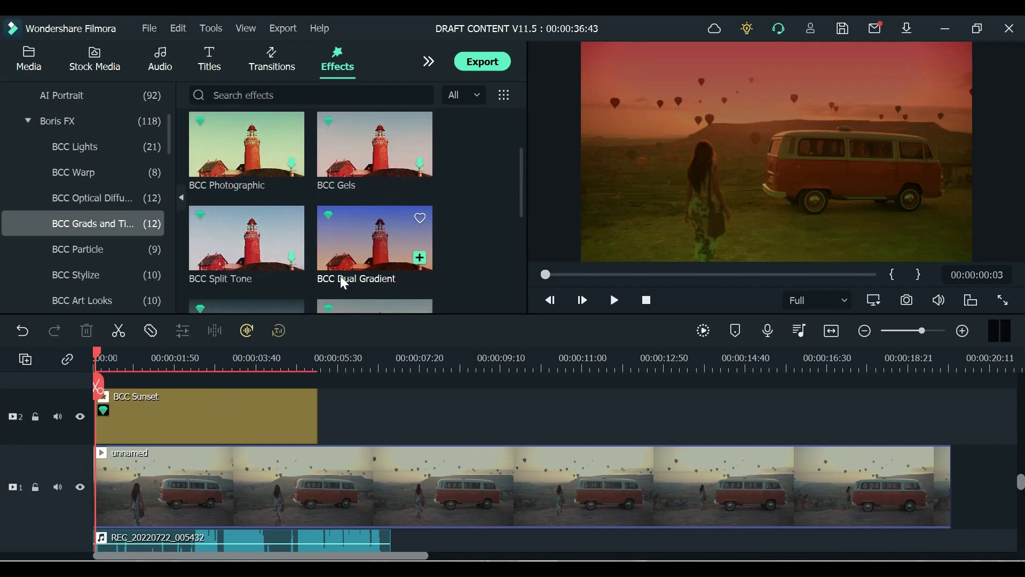
pyautogui.hotkey('ctrl', 'z')
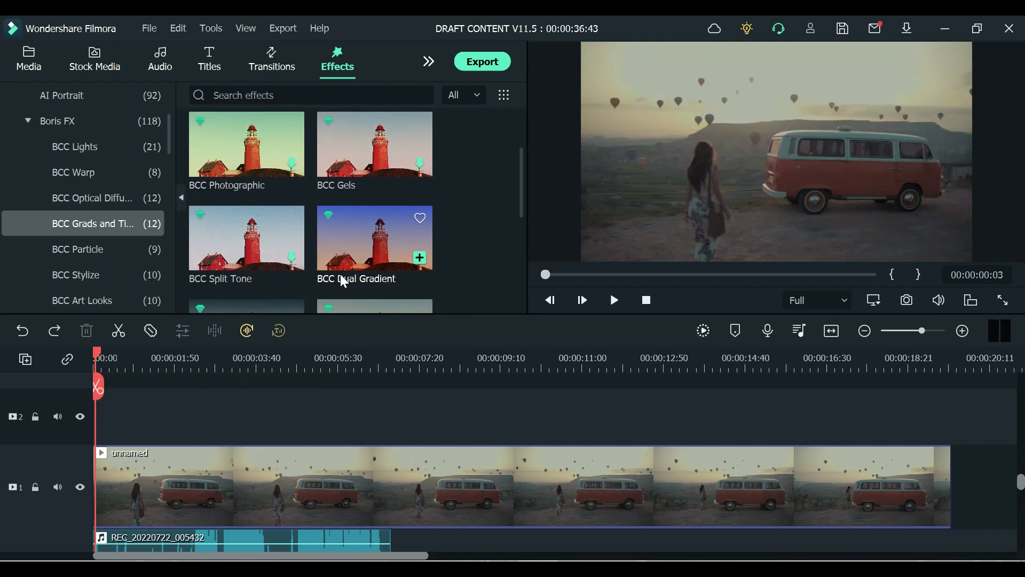
pyautogui.moveTo(274, 358); pyautogui.dragTo(100, 416)
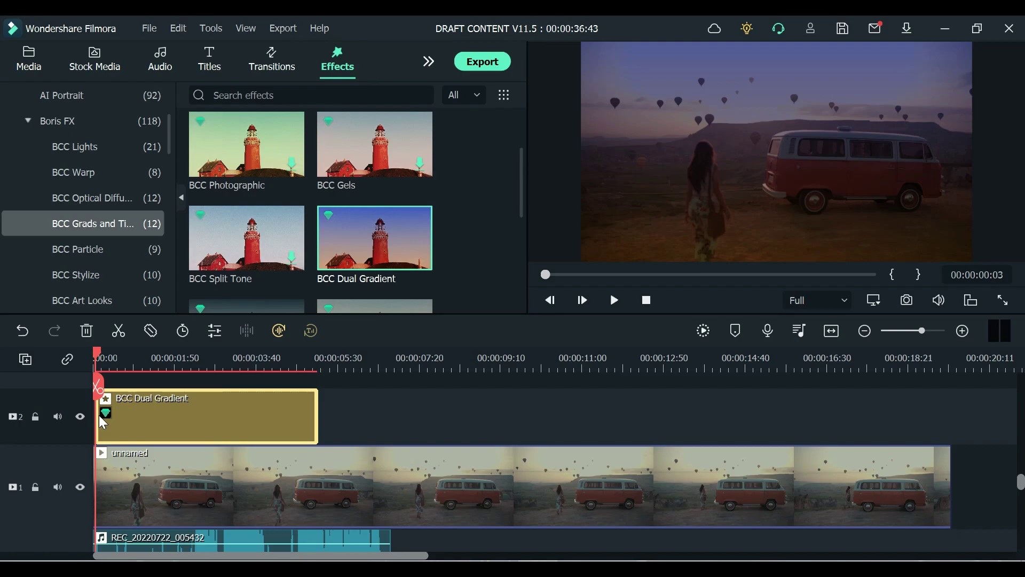
pyautogui.hotkey('ctrl', 'z')
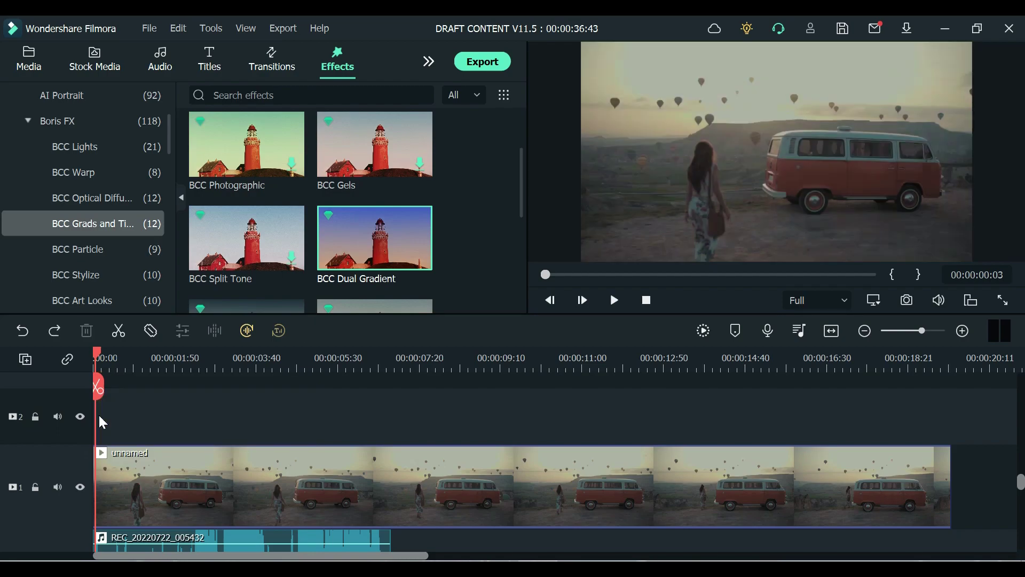
pyautogui.hotkey('ctrl', 'y')
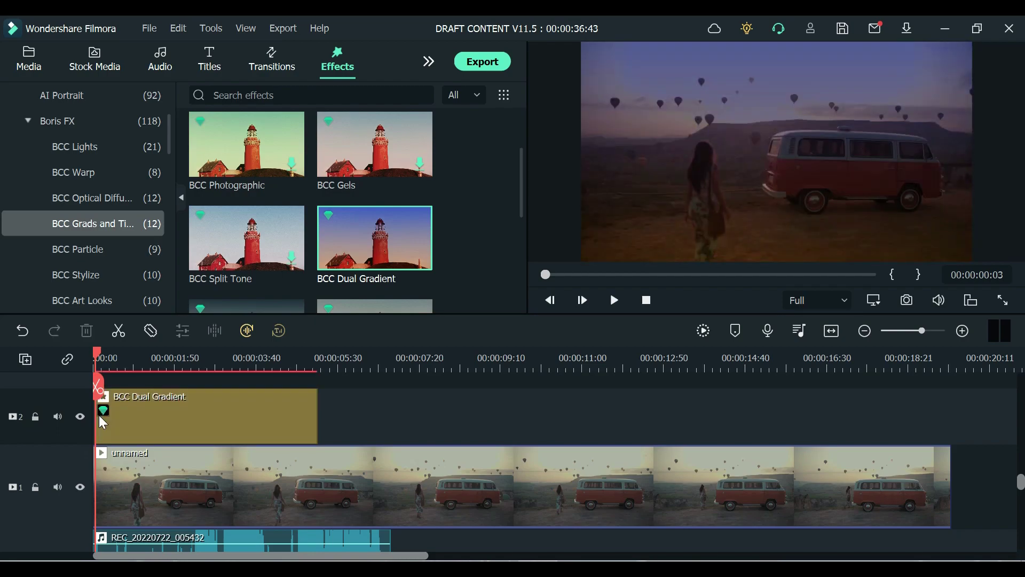
pyautogui.hotkey('ctrl', 'z')
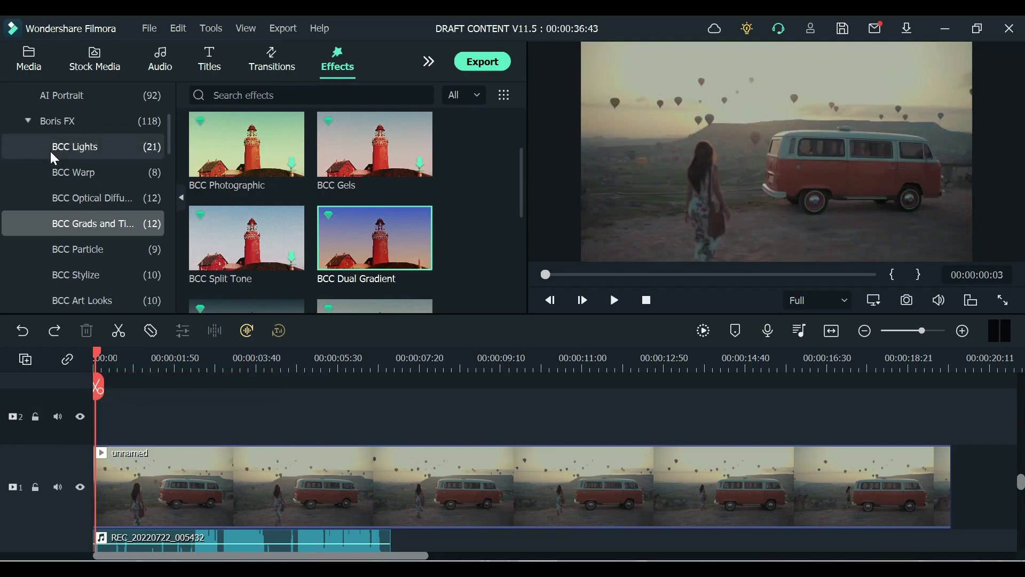
# Step: Add BCC Spotlight from BCC Lights to track 2 over the video's start and select it
pyautogui.click(100, 123)
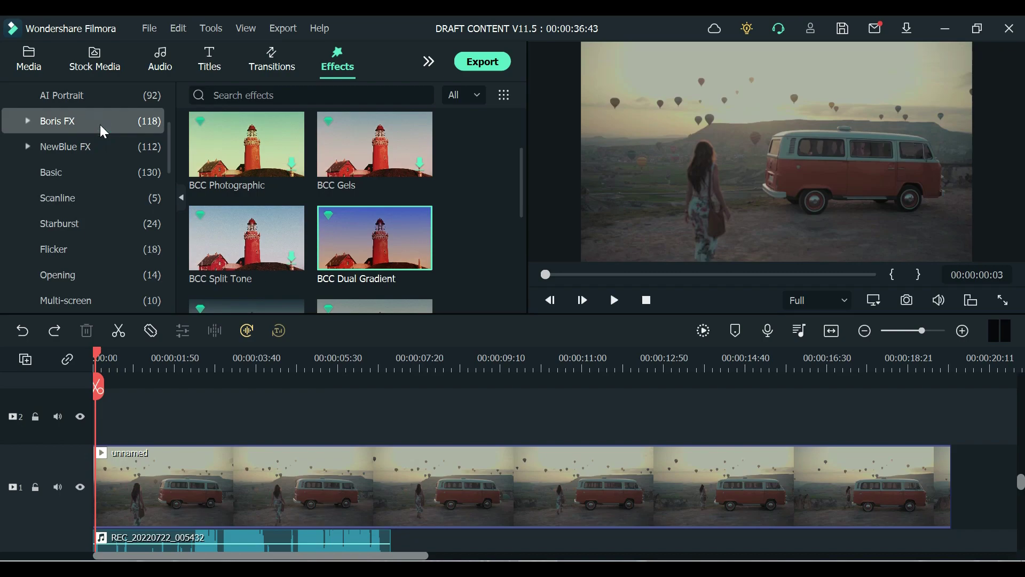
pyautogui.click(101, 126)
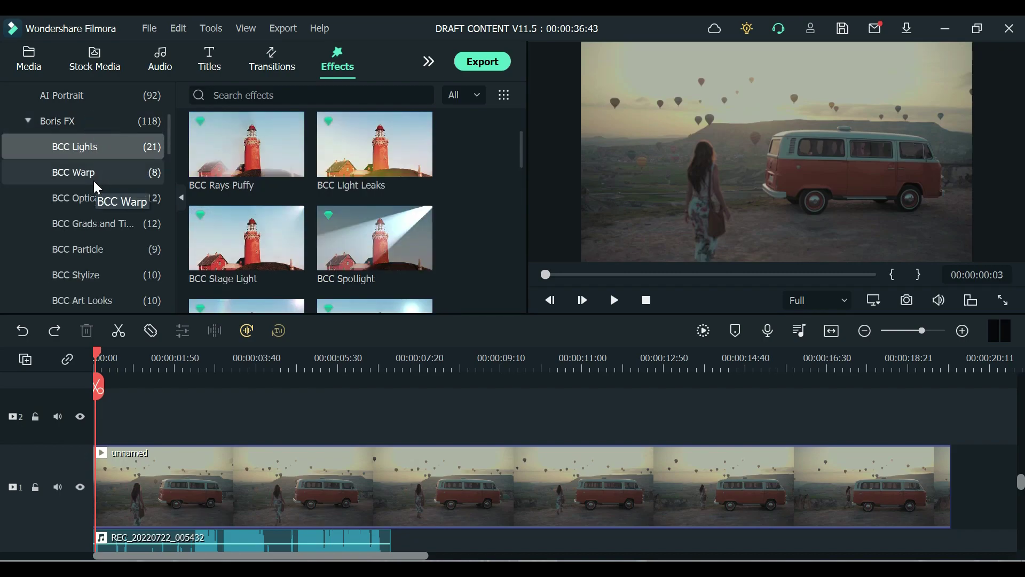
pyautogui.click(342, 233)
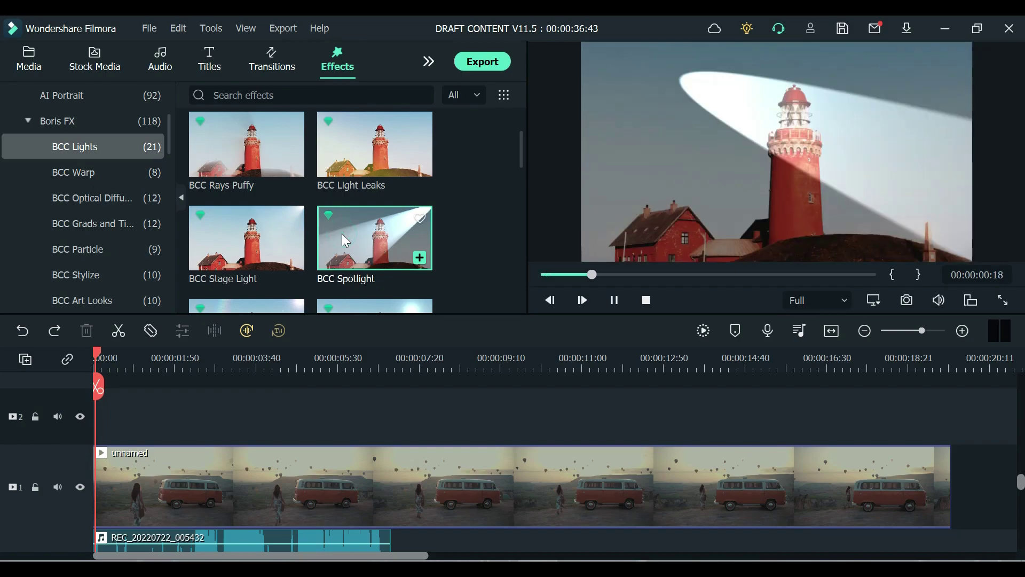
pyautogui.moveTo(342, 233); pyautogui.dragTo(61, 435)
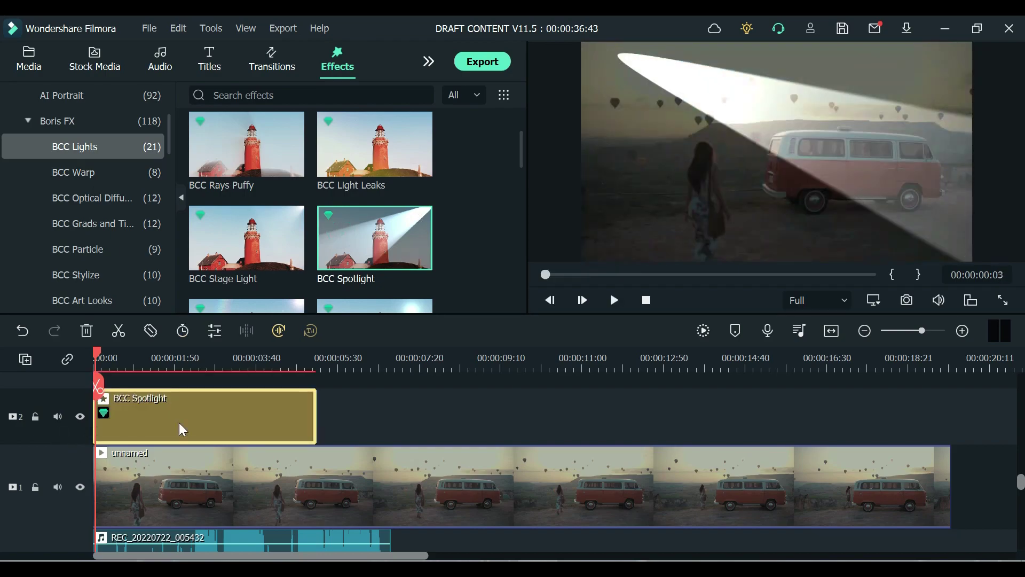
pyautogui.moveTo(807, 118); pyautogui.dragTo(740, 141)
pyautogui.hotkey('ctrl', 'z')
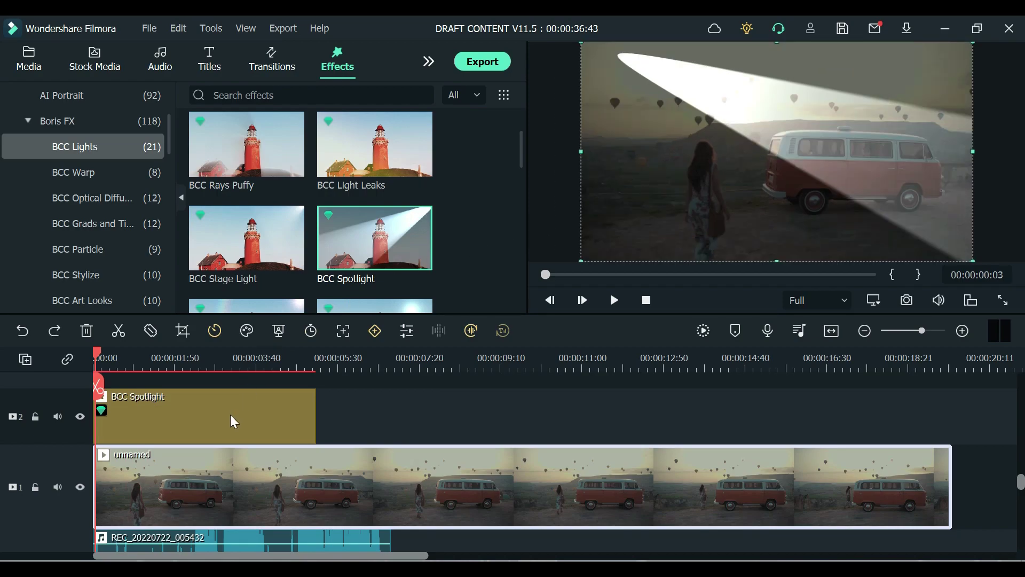
pyautogui.click(233, 420)
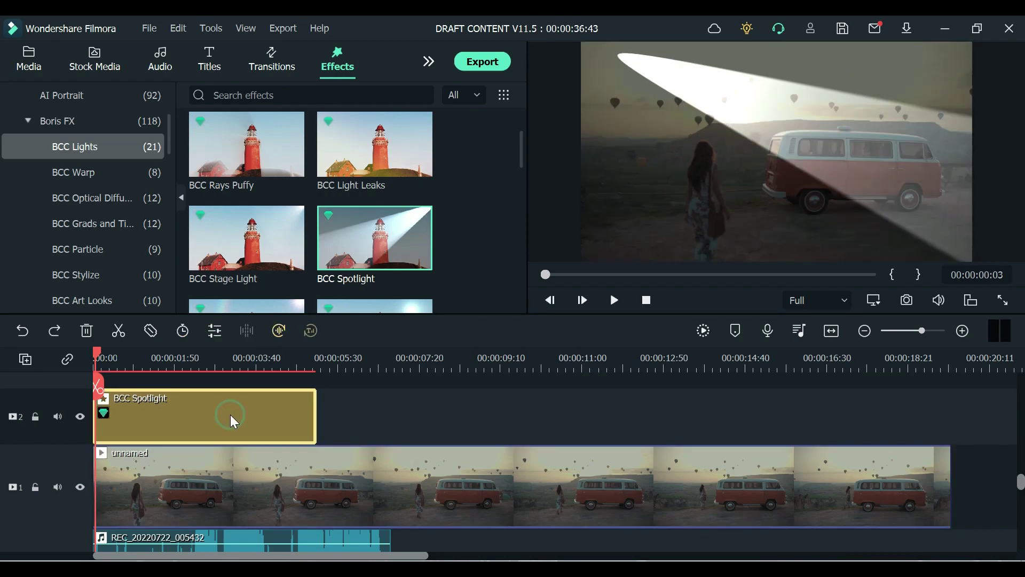
# Step: Set the BCC Spotlight light source to X 10 and Y 90, then close its settings
pyautogui.doubleClick(230, 415)
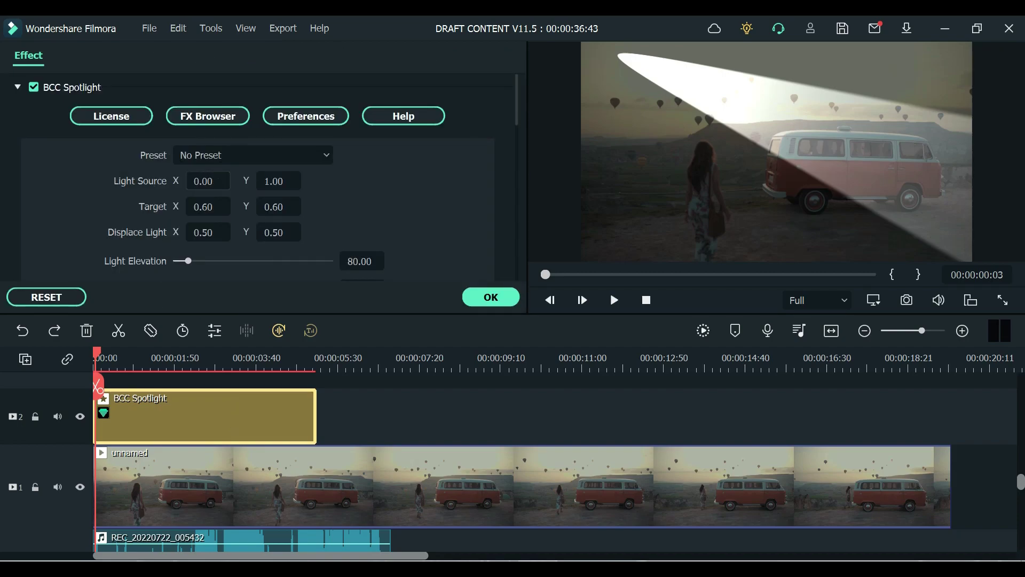
pyautogui.click(209, 180)
pyautogui.scroll(-10, 248, 170)
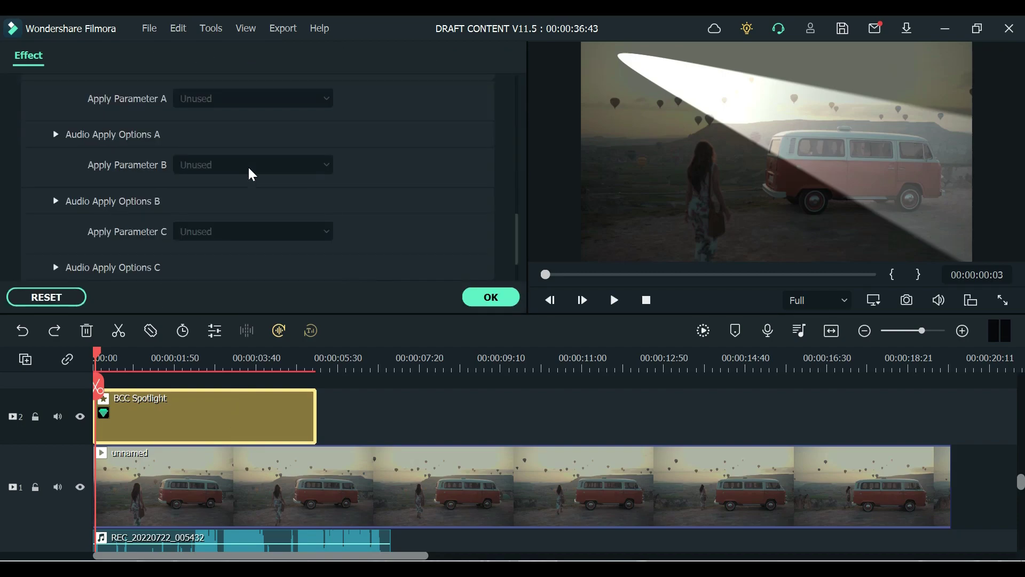
pyautogui.scroll(15, 248, 170)
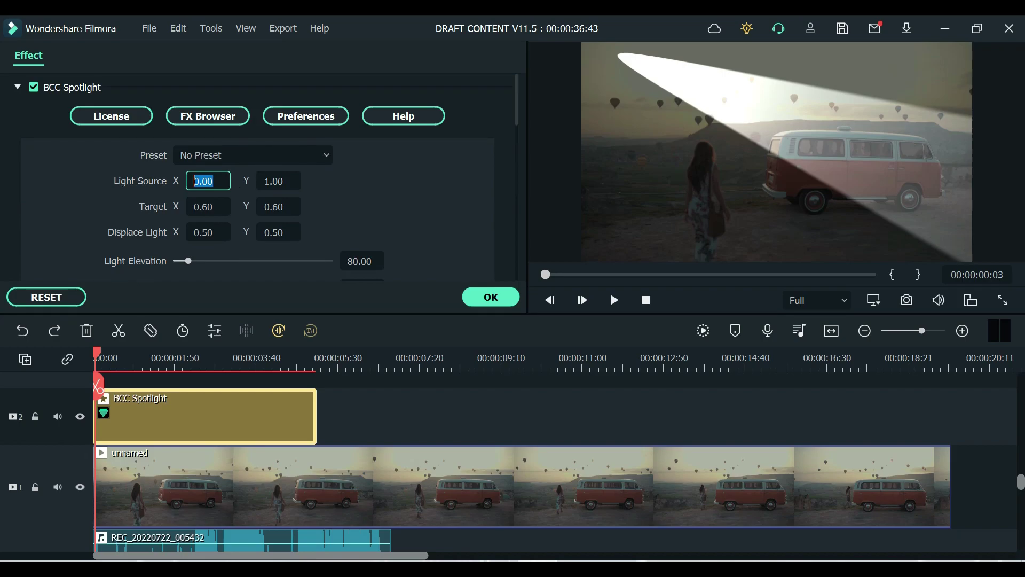
pyautogui.write('10')
pyautogui.click(375, 196)
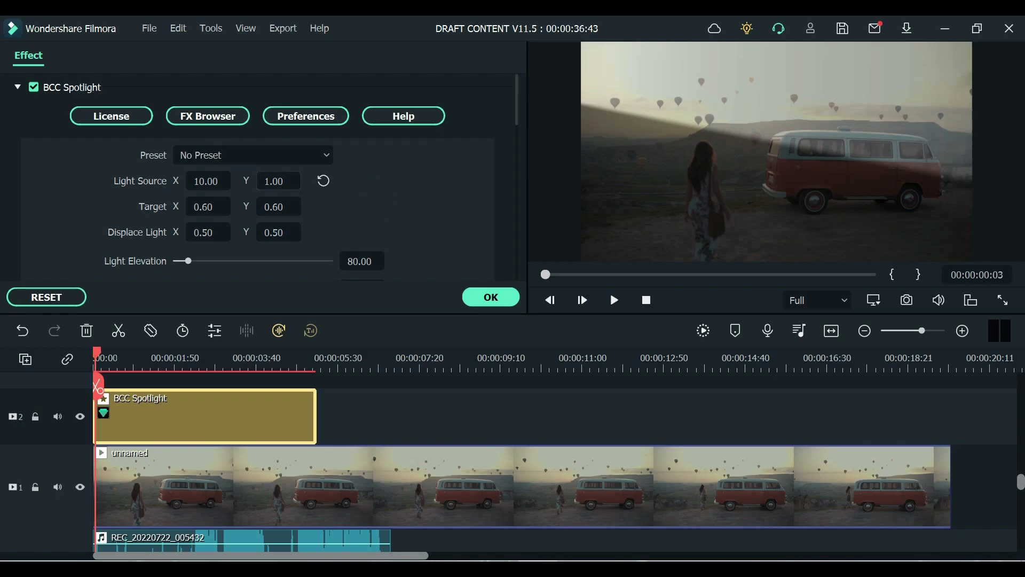
pyautogui.click(275, 181)
pyautogui.write('90')
pyautogui.click(396, 190)
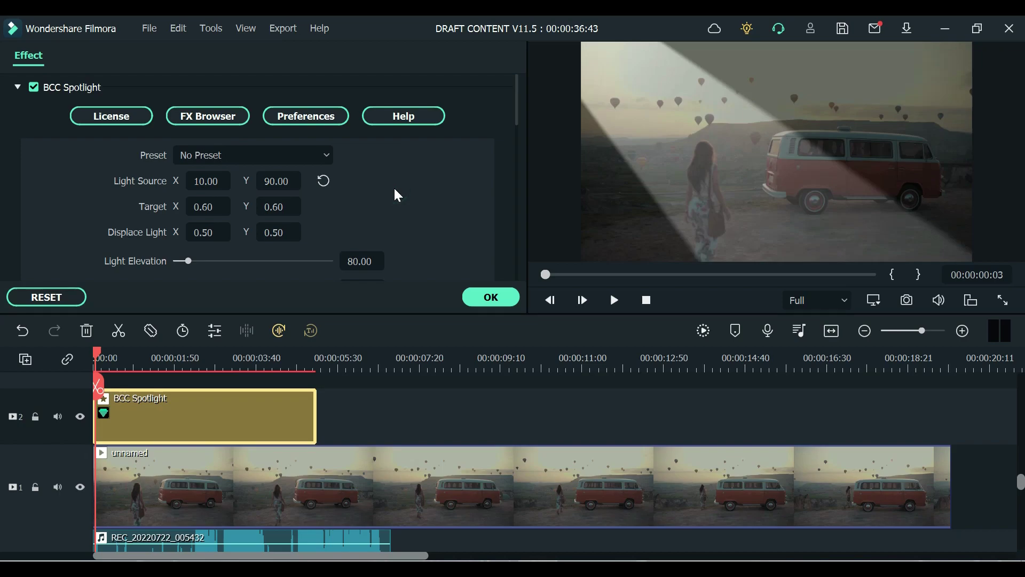
pyautogui.click(480, 297)
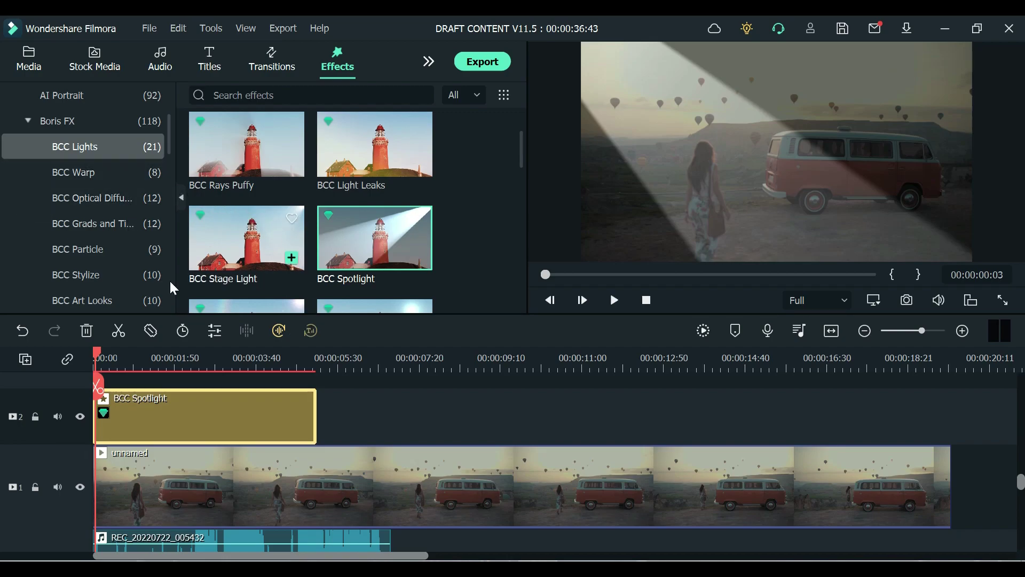
# Step: Drag BCC Radial Blur from Boris FX BCC Blur onto track 2 after the Spotlight clip
pyautogui.scroll(-3, 88, 220)
pyautogui.scroll(-3, 87, 220)
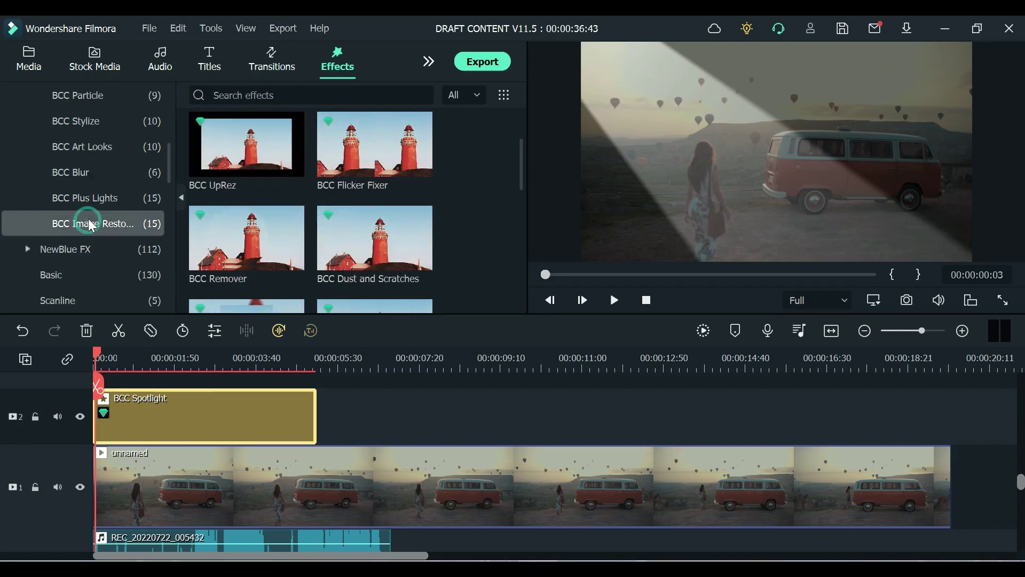
pyautogui.click(100, 198)
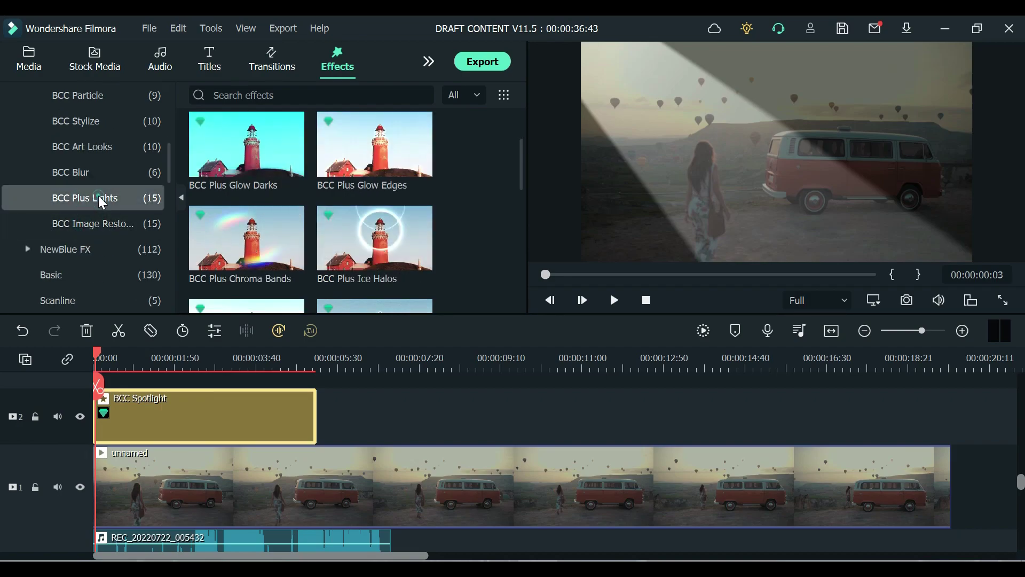
pyautogui.click(106, 212)
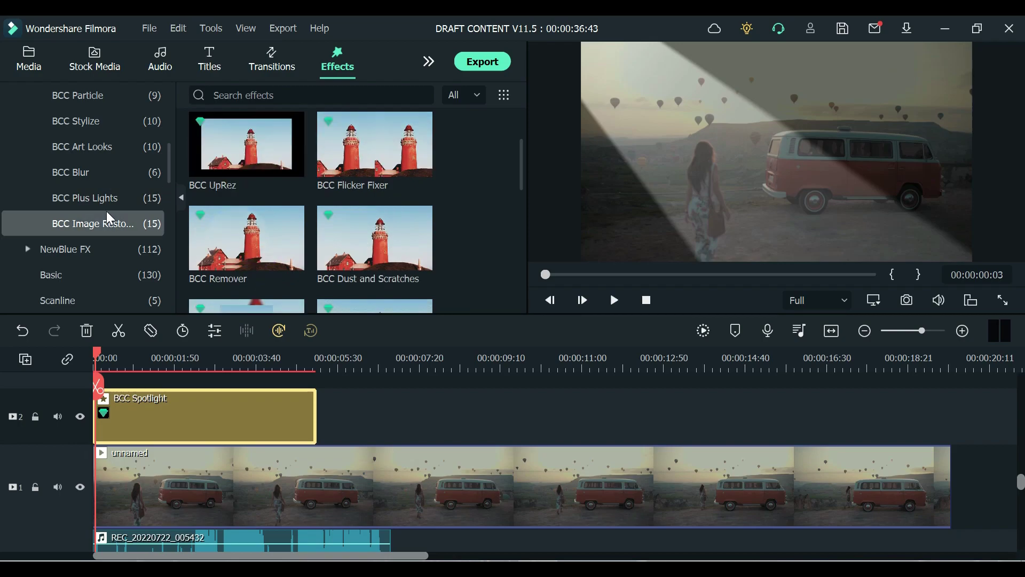
pyautogui.click(101, 178)
pyautogui.scroll(2, 282, 199)
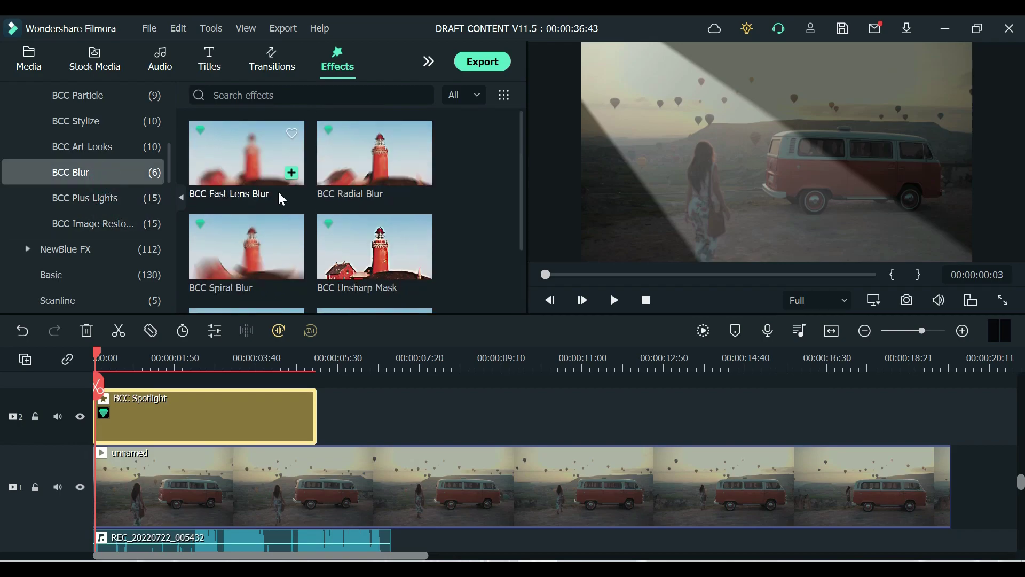
pyautogui.moveTo(380, 170); pyautogui.dragTo(352, 433)
pyautogui.click(442, 360)
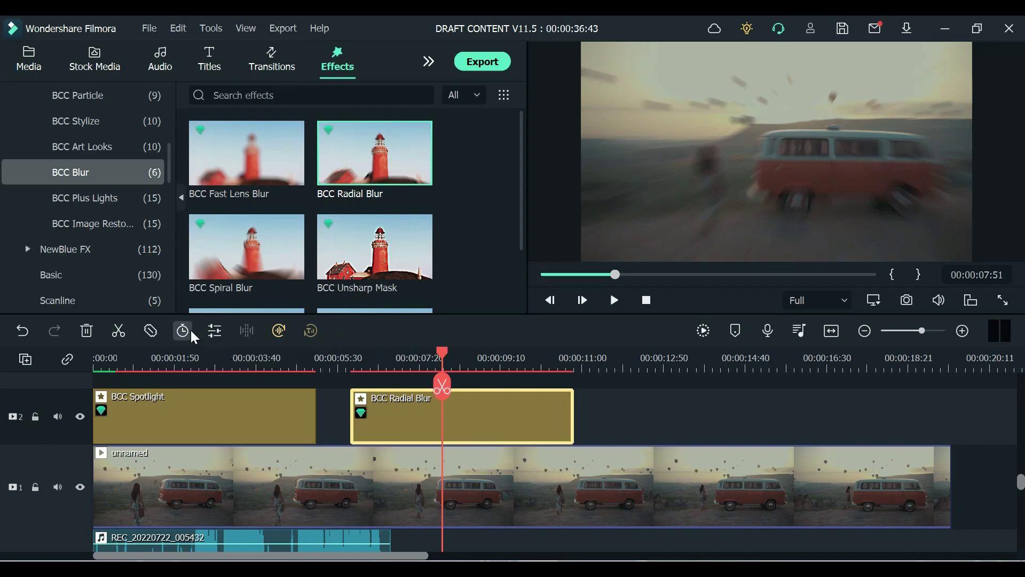
pyautogui.scroll(1, 135, 229)
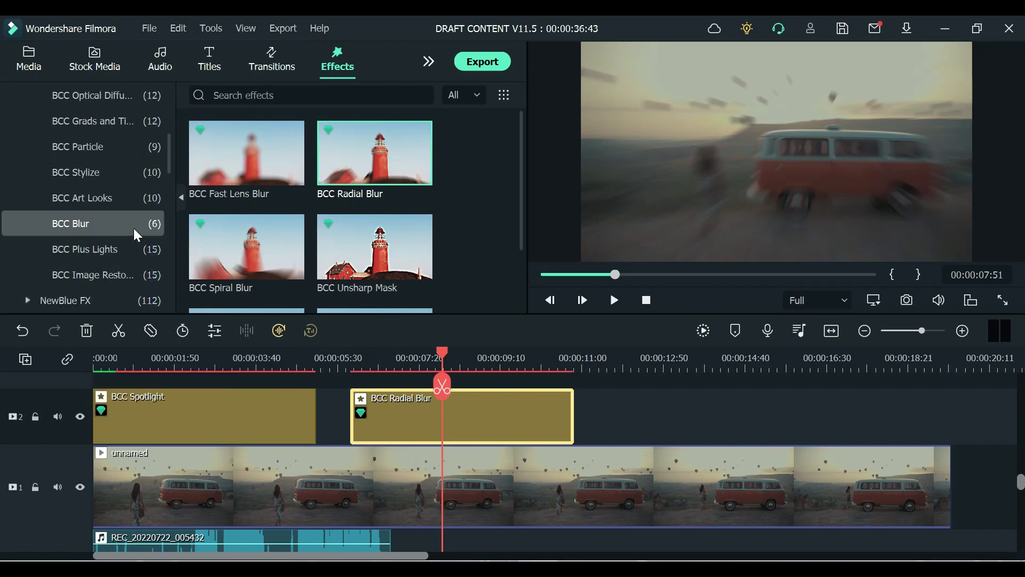
pyautogui.scroll(6, 134, 229)
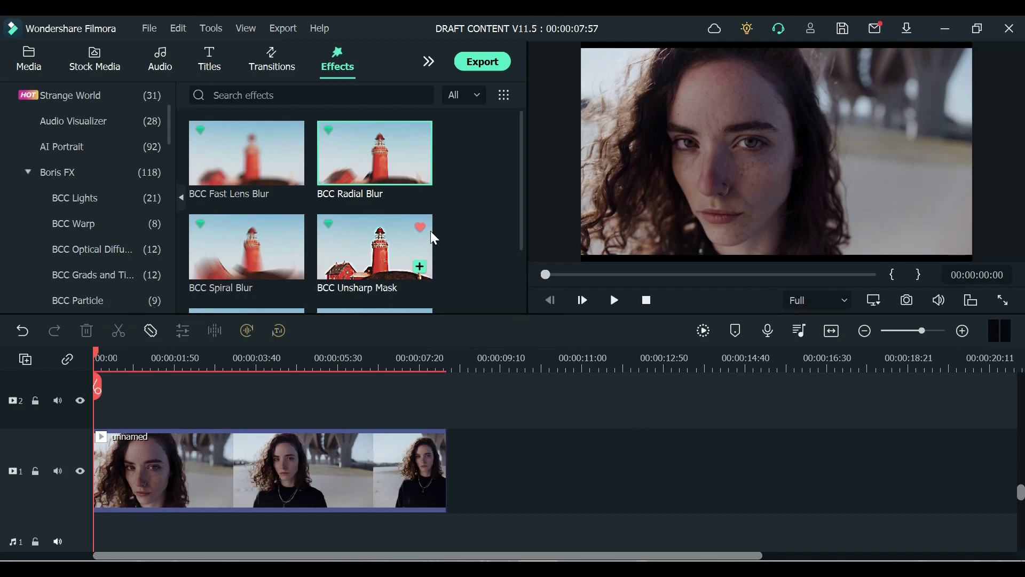
# Step: Select the portrait clip, open Pexels stock media, and scrub the playhead back to 00:00:00:14
pyautogui.click(279, 443)
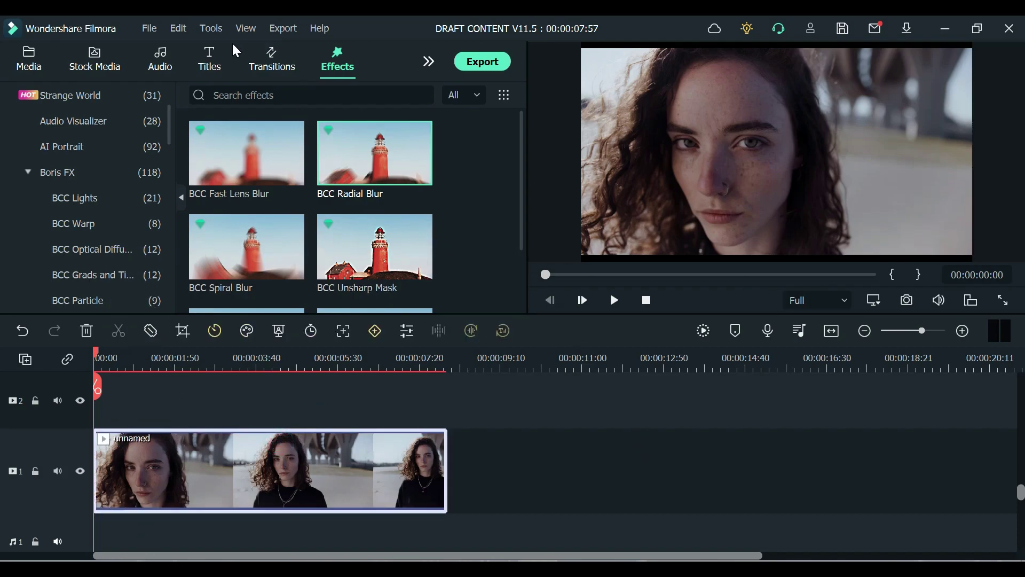
pyautogui.click(100, 67)
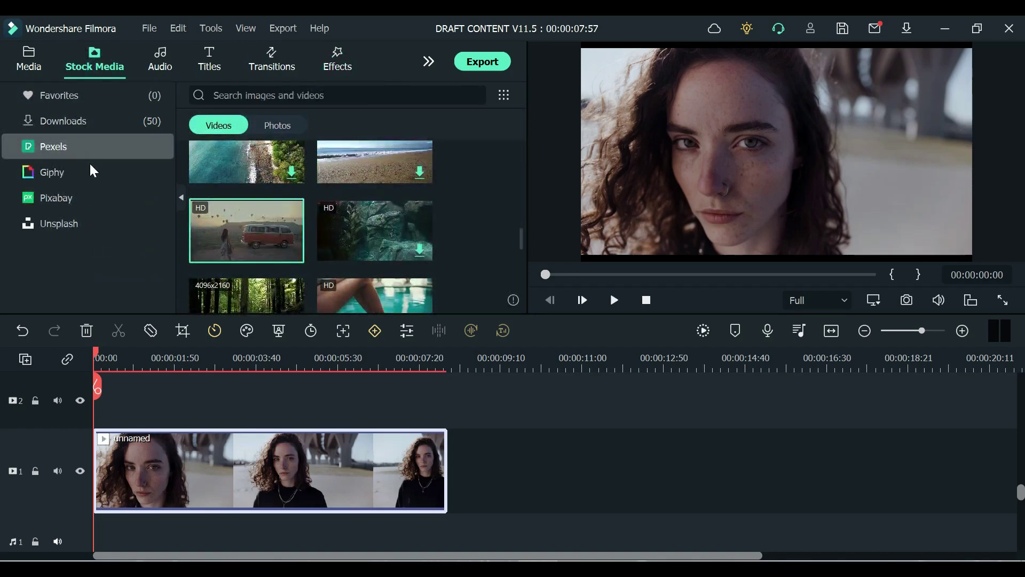
pyautogui.click(219, 96)
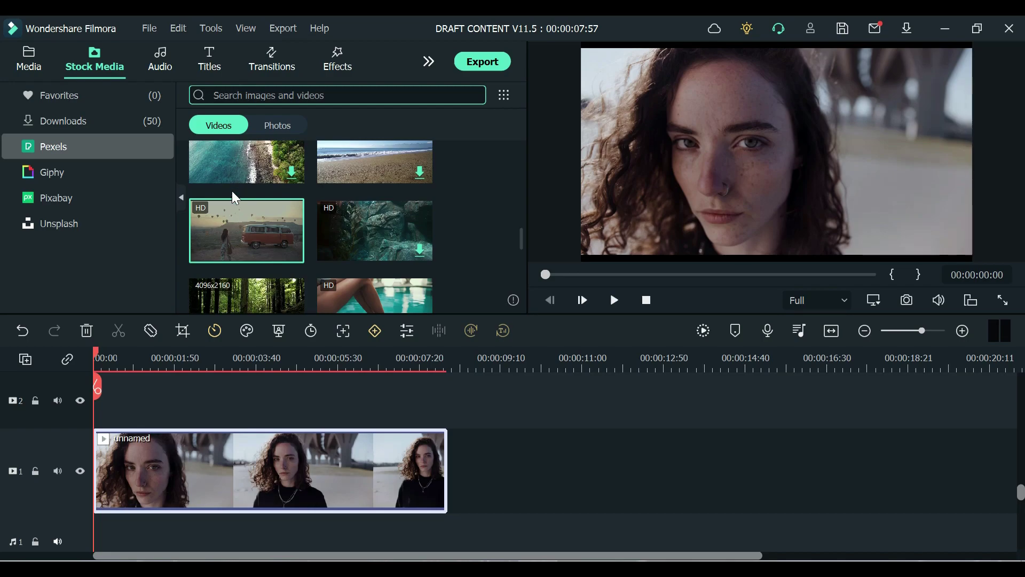
pyautogui.click(129, 359)
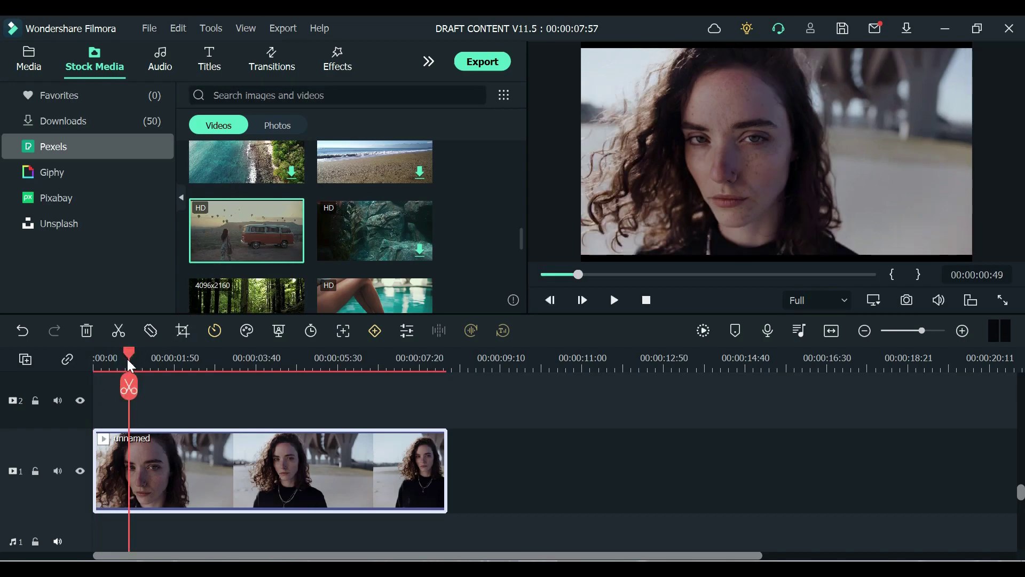
pyautogui.click(103, 363)
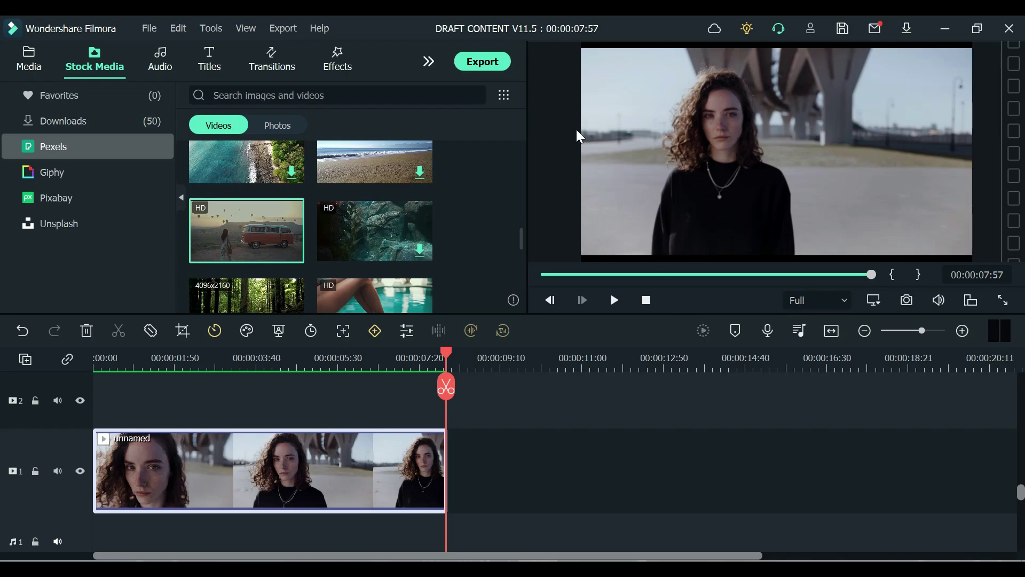
# Step: Return to the Effects library and show the Utility effects category
pyautogui.click(342, 58)
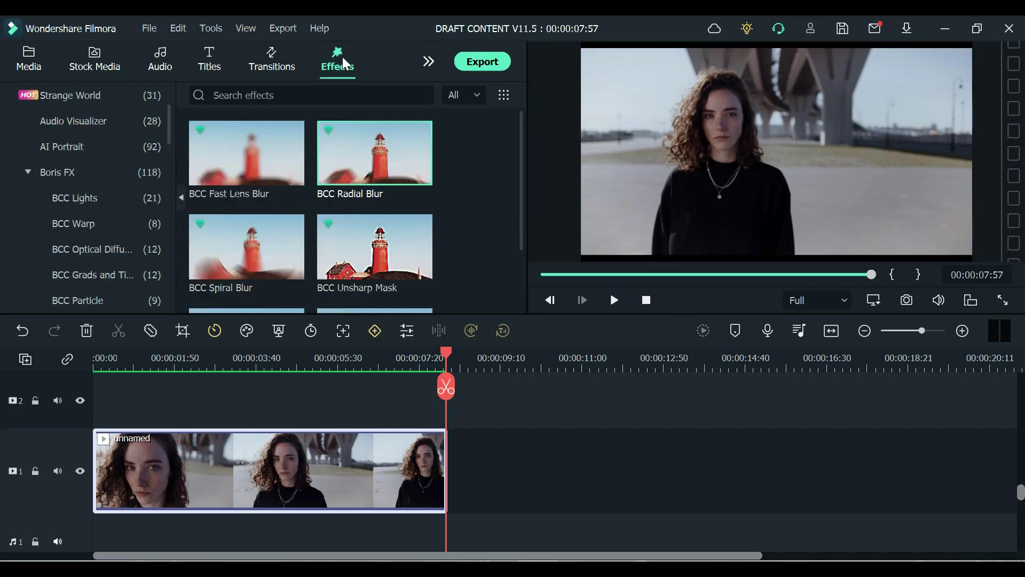
pyautogui.scroll(-5, 85, 171)
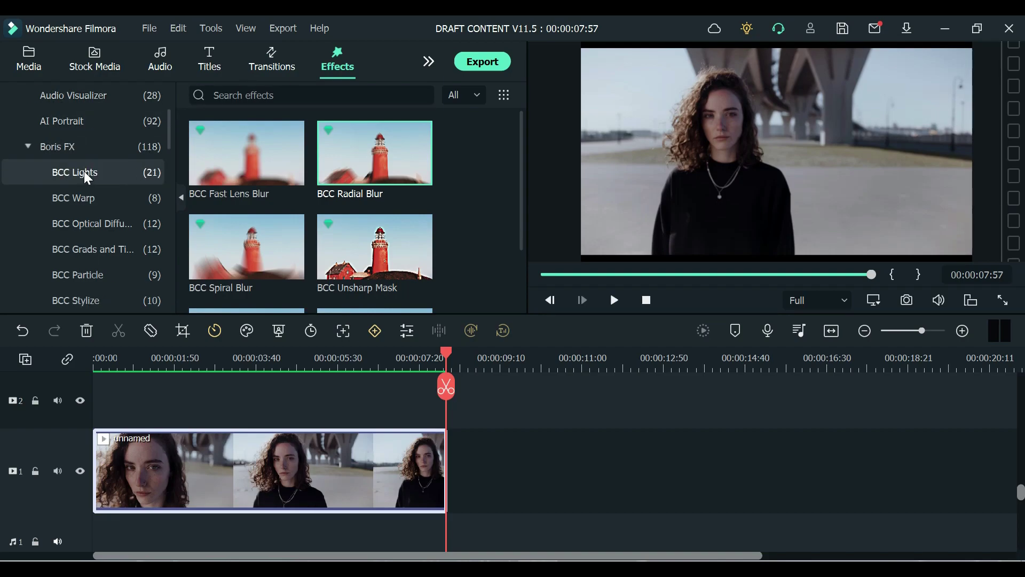
pyautogui.scroll(-9, 84, 171)
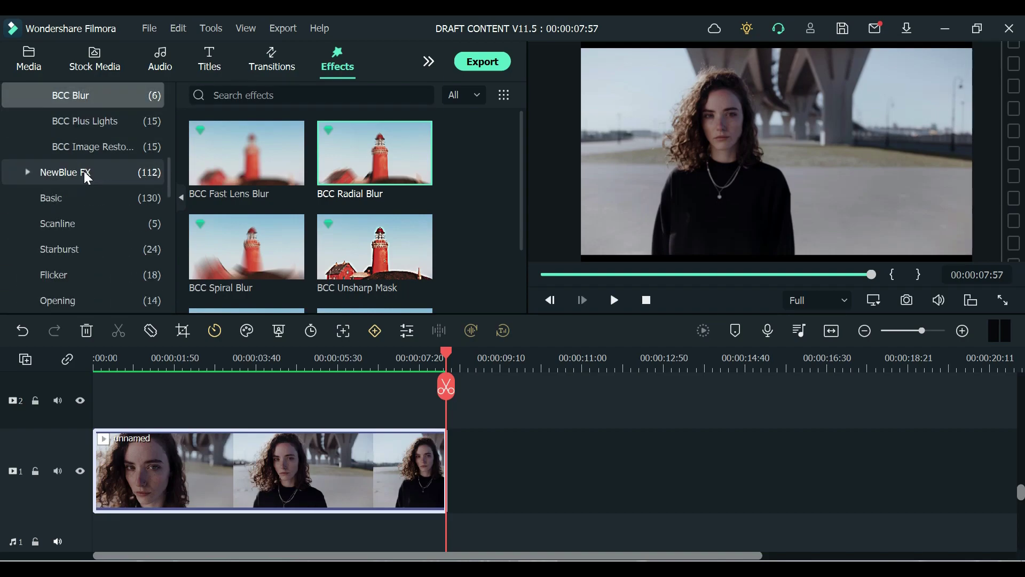
pyautogui.scroll(-6, 85, 170)
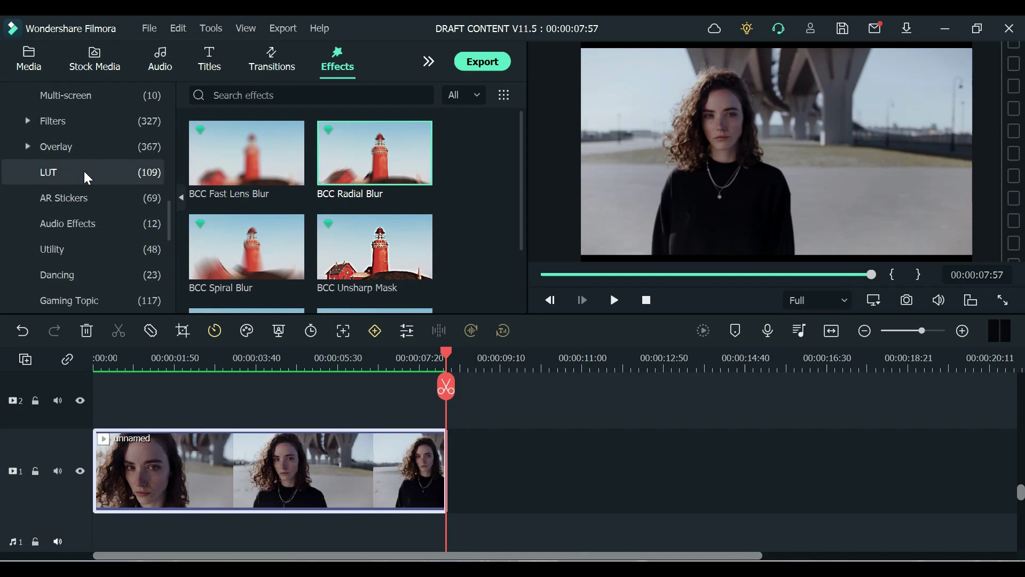
pyautogui.click(68, 246)
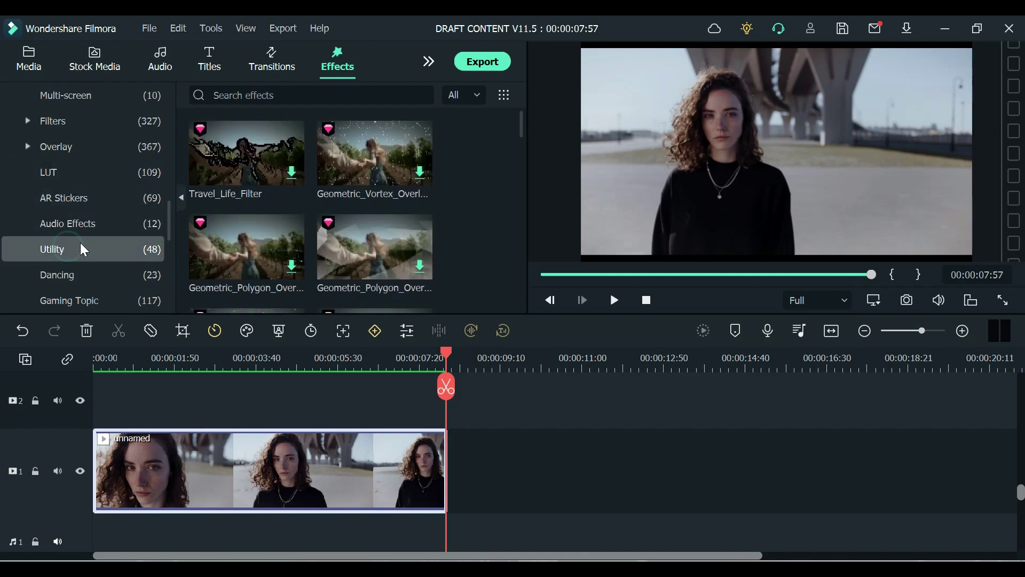
pyautogui.scroll(-1, 366, 196)
pyautogui.scroll(1, 347, 195)
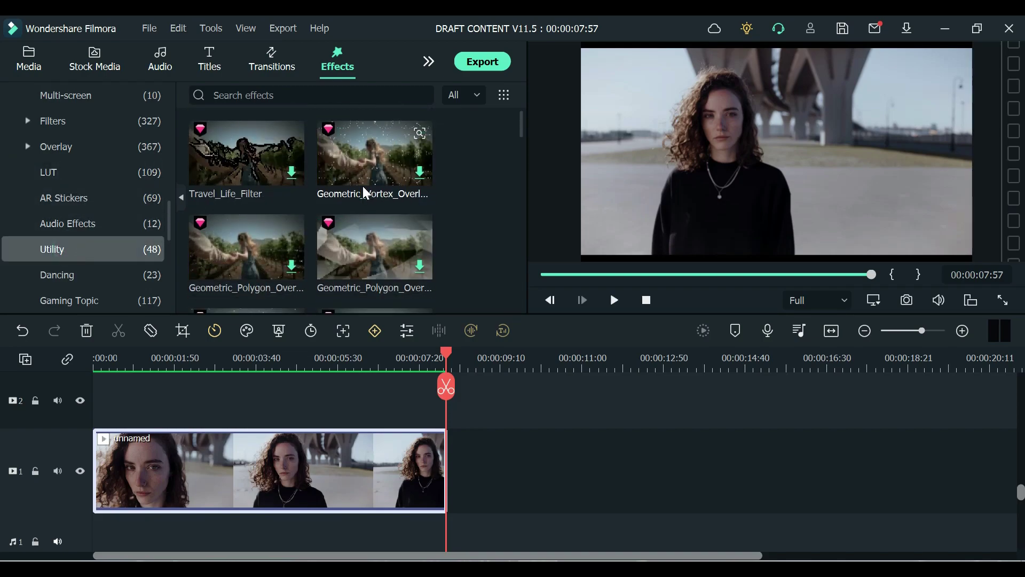
# Step: Search the effects for 'beautify' and move the playhead near the timeline start
pyautogui.click(289, 95)
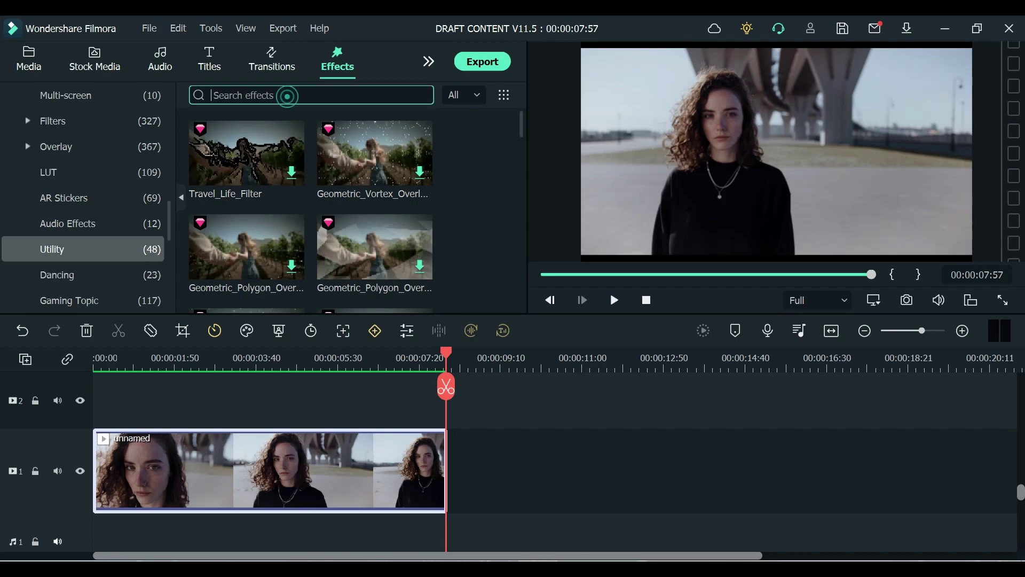
pyautogui.write('be')
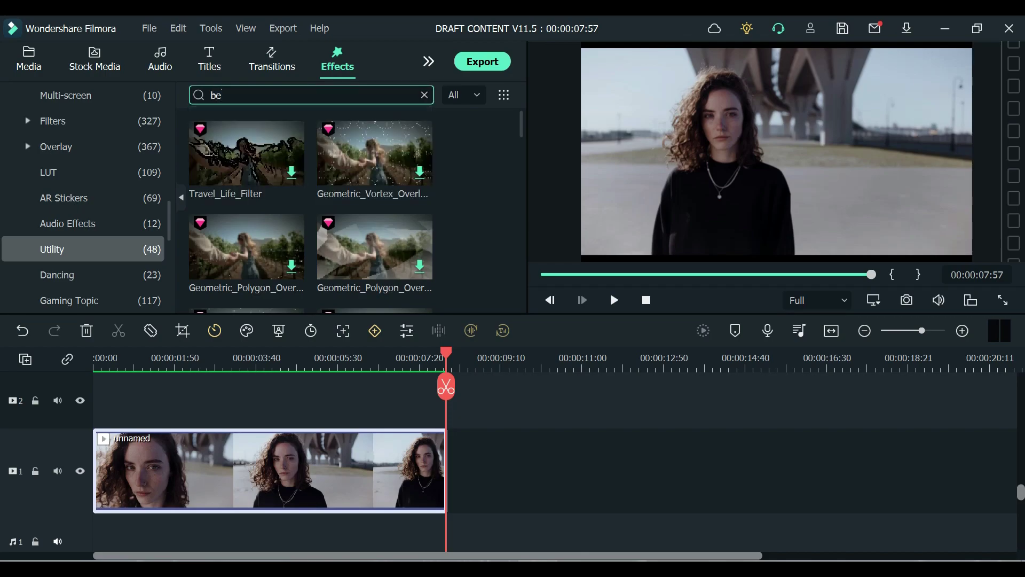
pyautogui.write('autify')
pyautogui.press('Return')
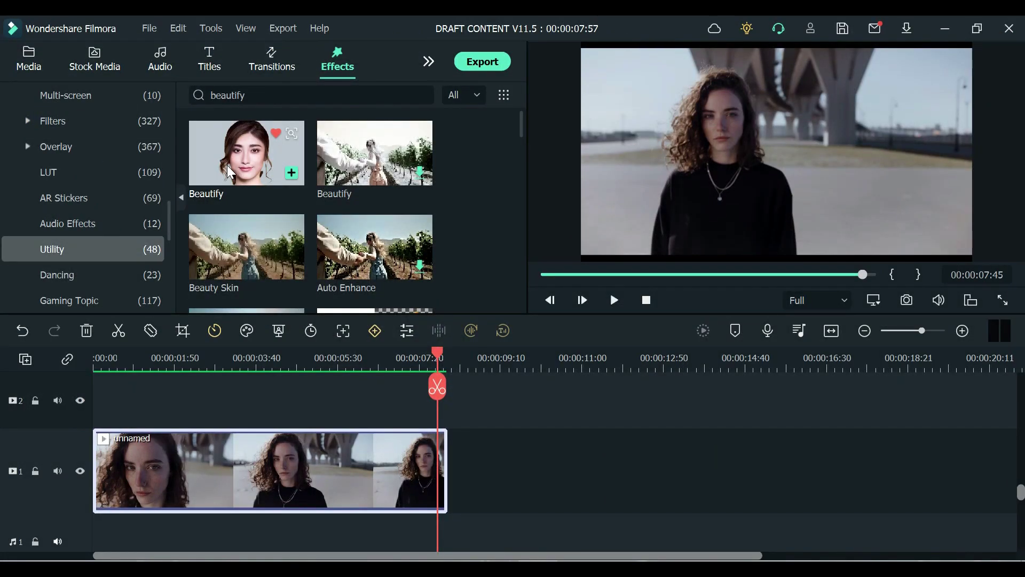
pyautogui.click(114, 356)
# Step: Drop Beautify on track 2 at the start and stretch it across the 00:00:07:57 clip
pyautogui.moveTo(115, 356); pyautogui.dragTo(96, 356)
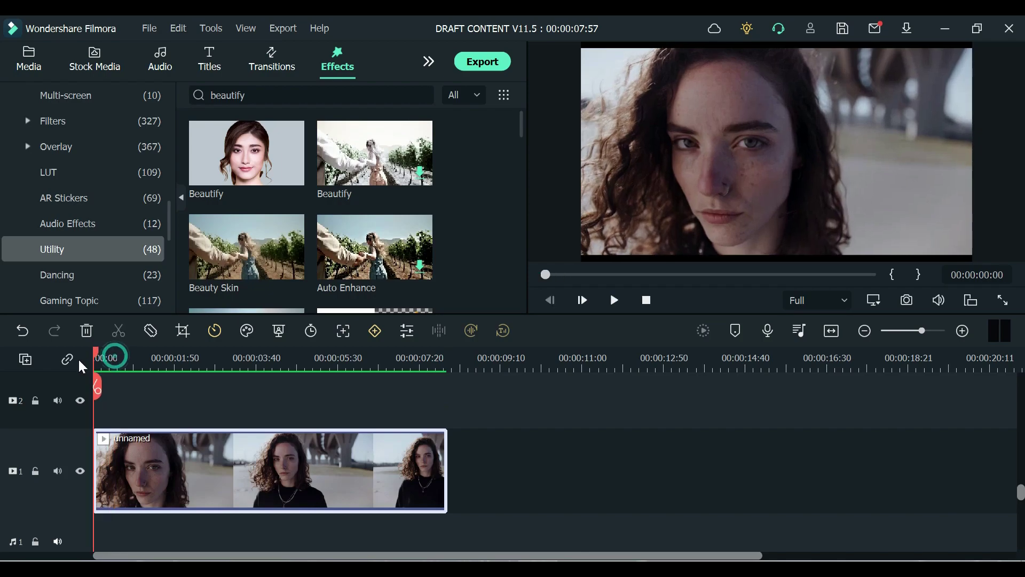
pyautogui.moveTo(253, 155)
pyautogui.moveTo(254, 154); pyautogui.dragTo(102, 417)
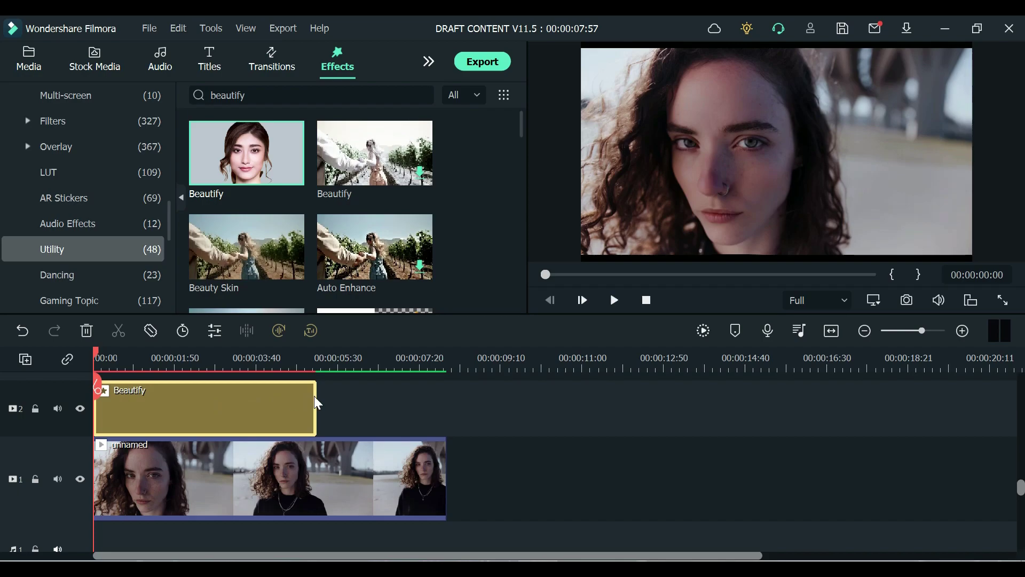
pyautogui.moveTo(317, 403); pyautogui.dragTo(447, 405)
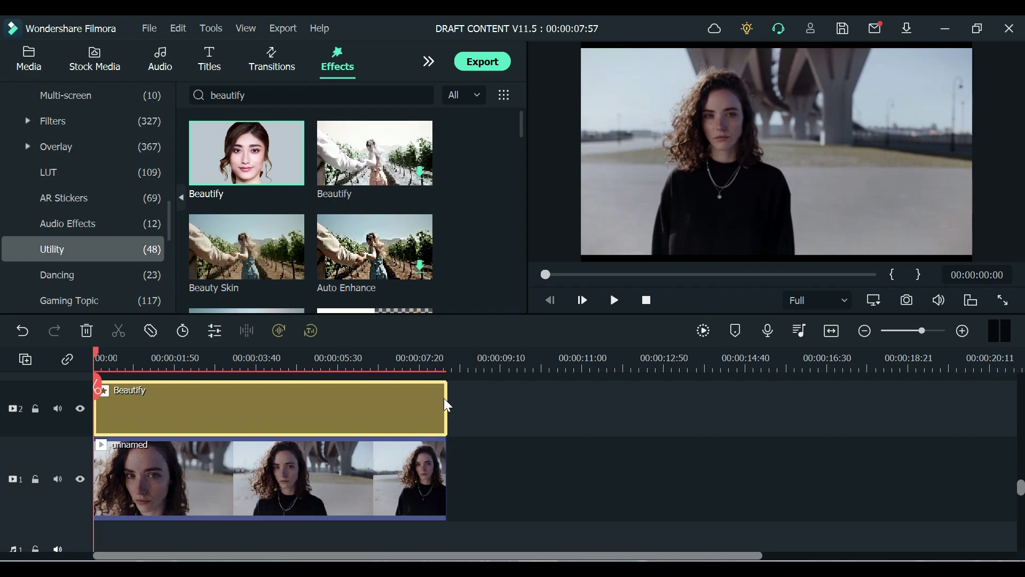
# Step: Scrub the playhead to about 00:00:00:50, then jump it back to the start with Home
pyautogui.click(131, 357)
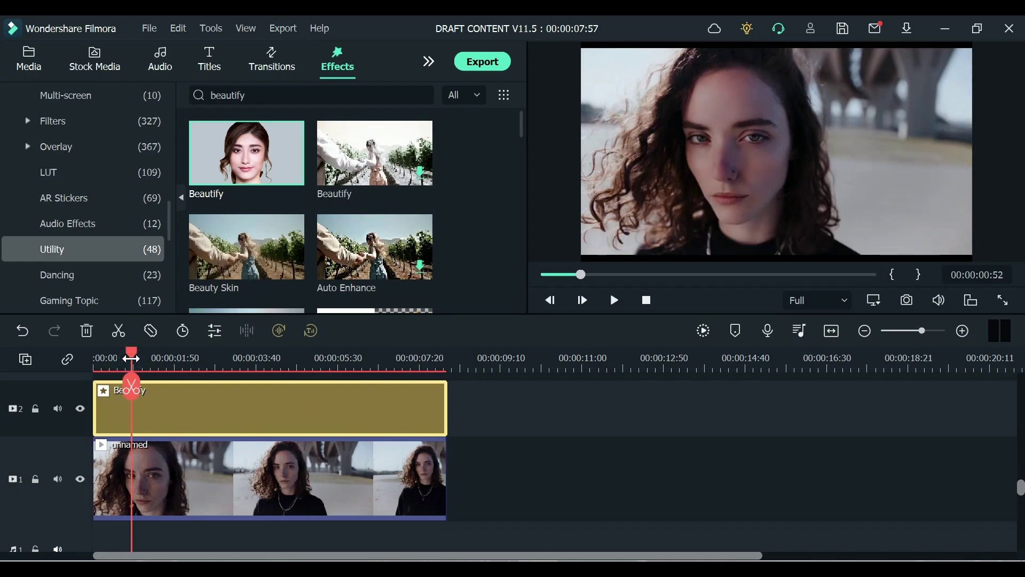
pyautogui.press('Home')
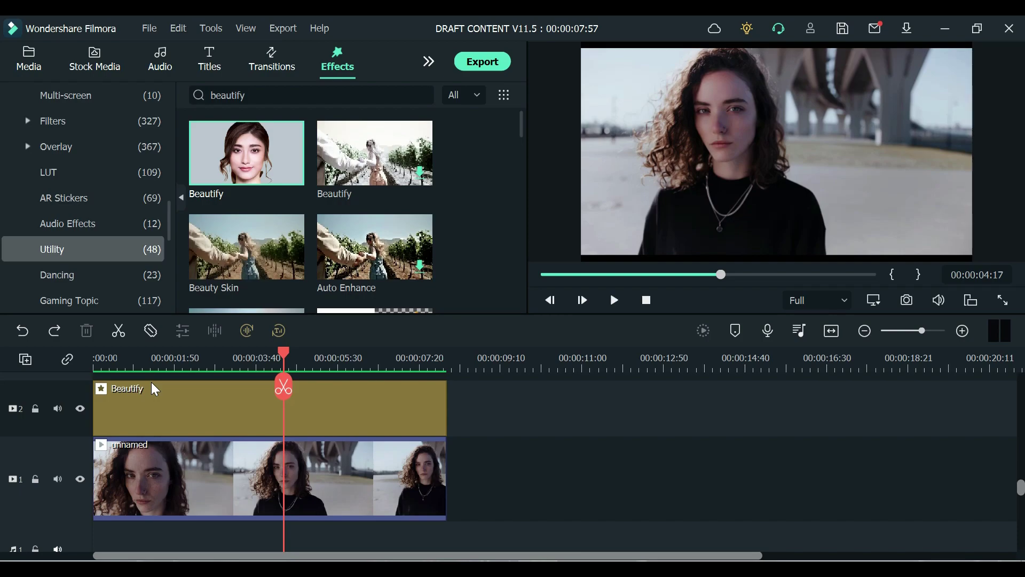
# Step: Open the Beautify settings, browse the Face, Eye and Nose tabs, and preview the close-up at 00:00:00:55
pyautogui.doubleClick(152, 395)
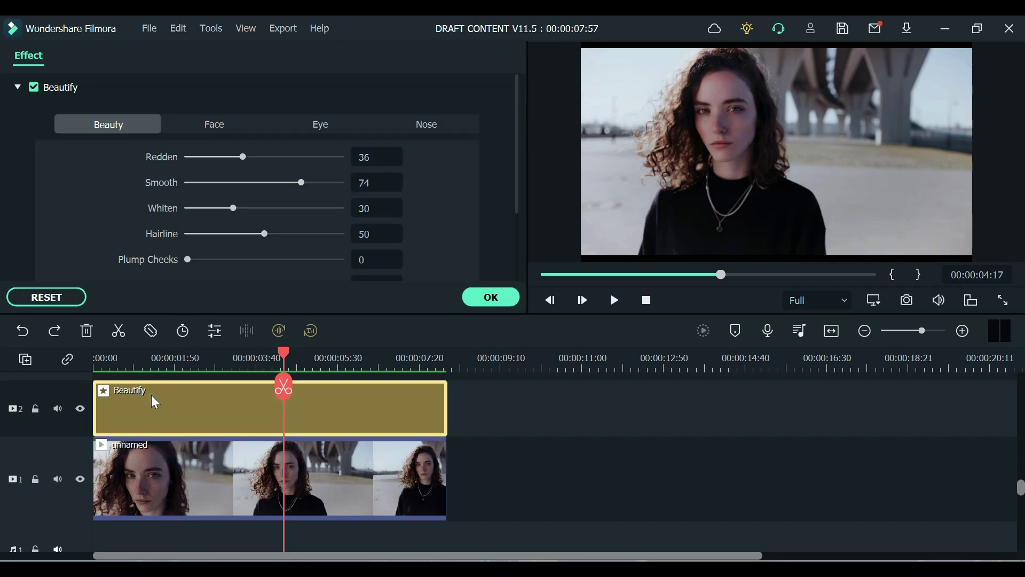
pyautogui.scroll(-3, 223, 218)
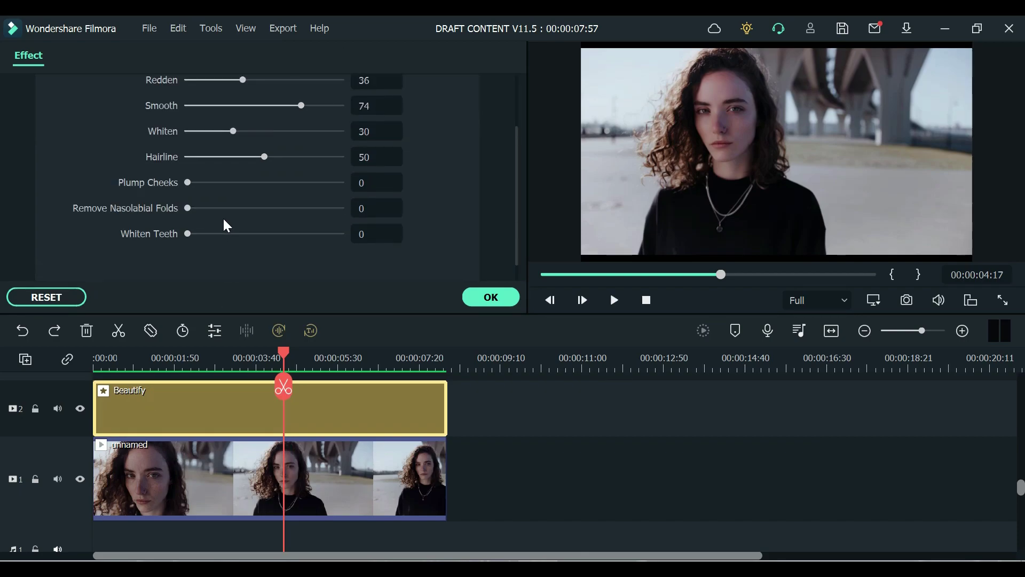
pyautogui.scroll(3, 223, 217)
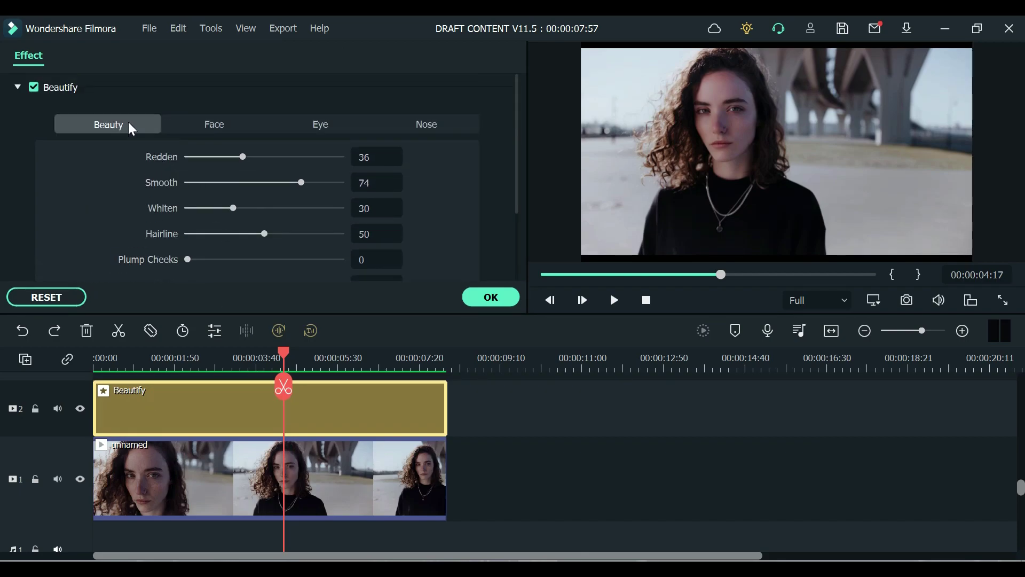
pyautogui.click(183, 120)
pyautogui.click(294, 123)
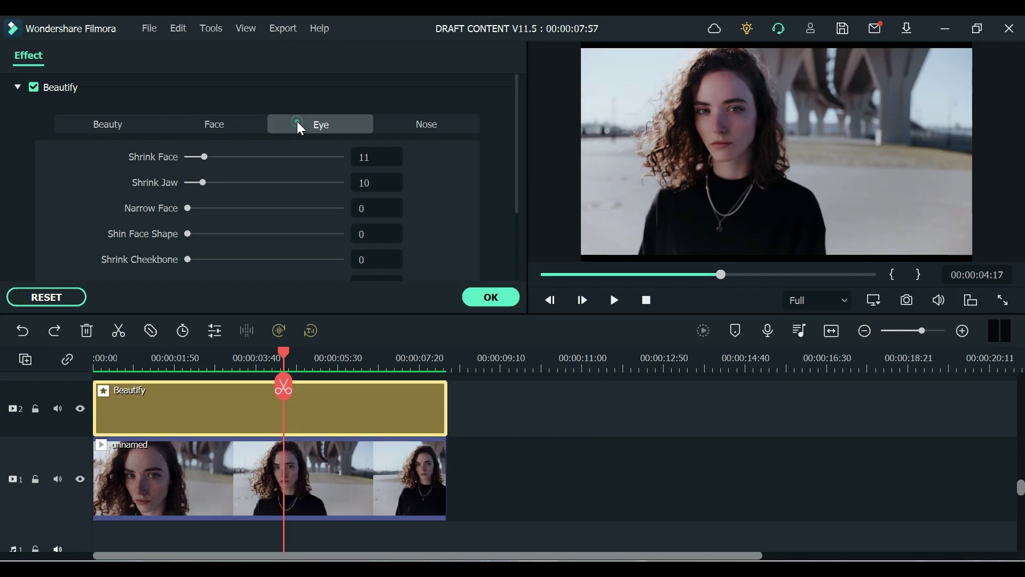
pyautogui.click(400, 125)
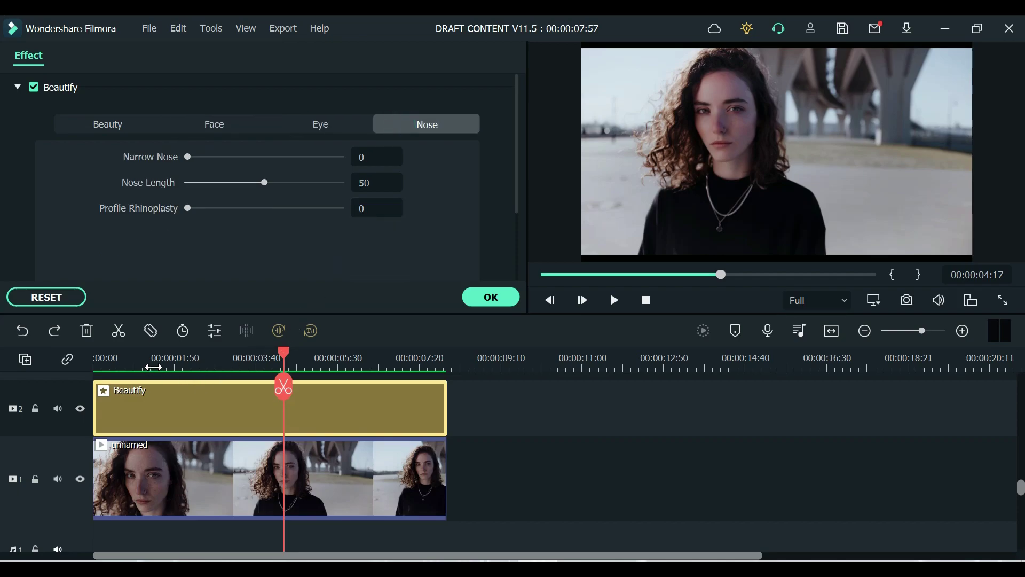
pyautogui.click(133, 357)
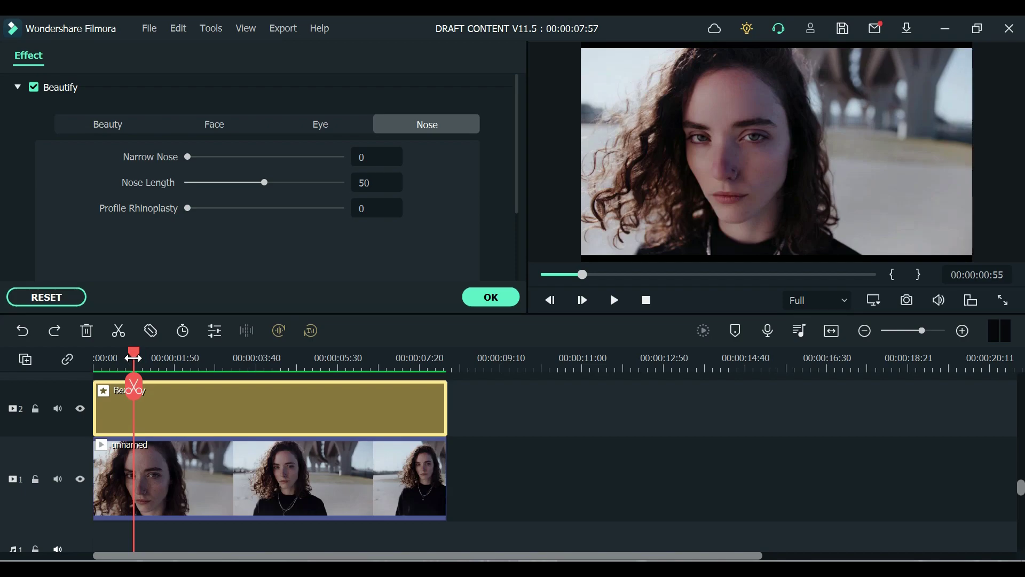
# Step: Try higher Redden and Smooth, then reset them to 36 and 74 and Nasolabial Folds to 0
pyautogui.click(120, 130)
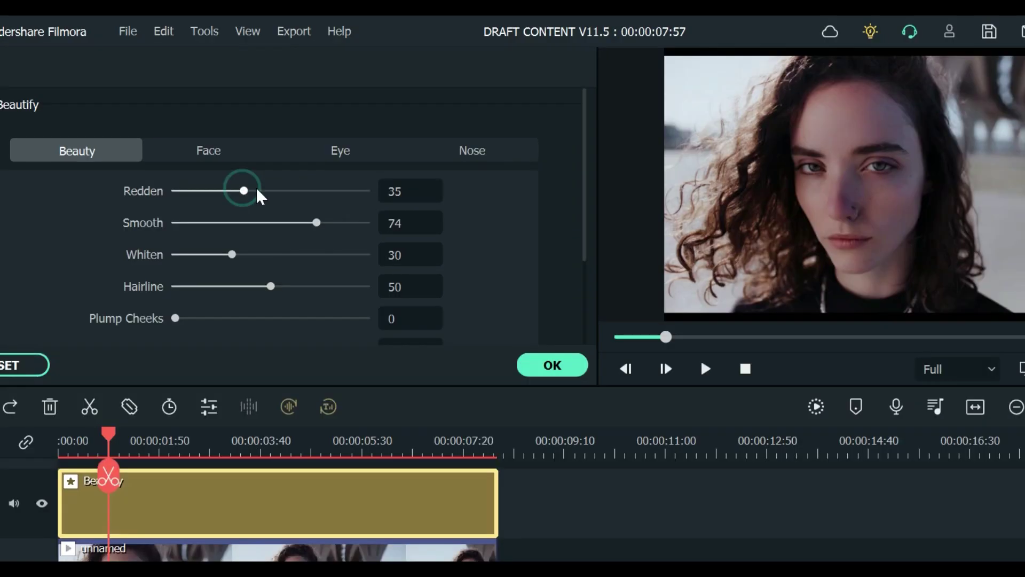
pyautogui.moveTo(243, 157); pyautogui.dragTo(251, 198)
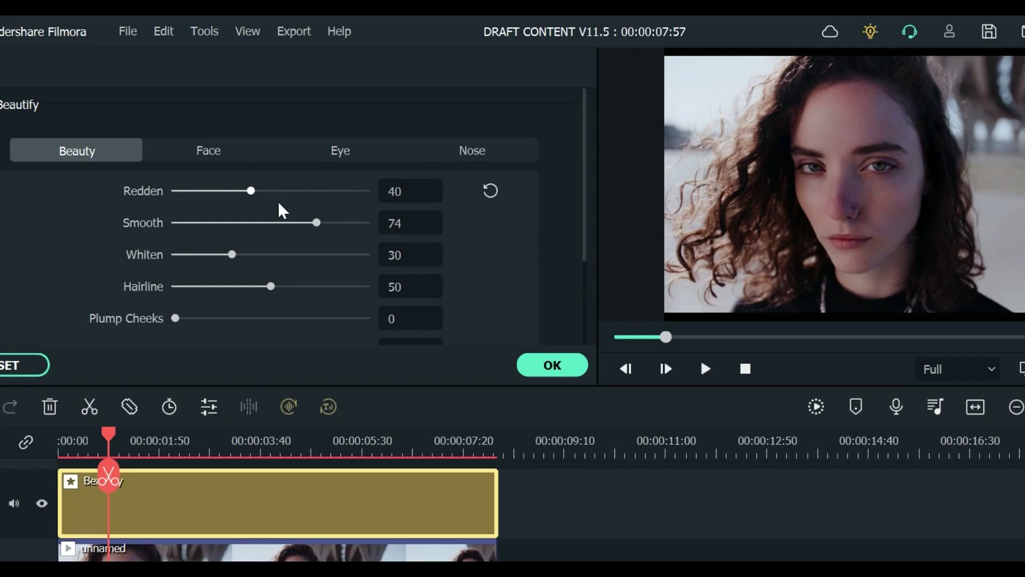
pyautogui.click(317, 224)
pyautogui.moveTo(317, 223); pyautogui.dragTo(374, 226)
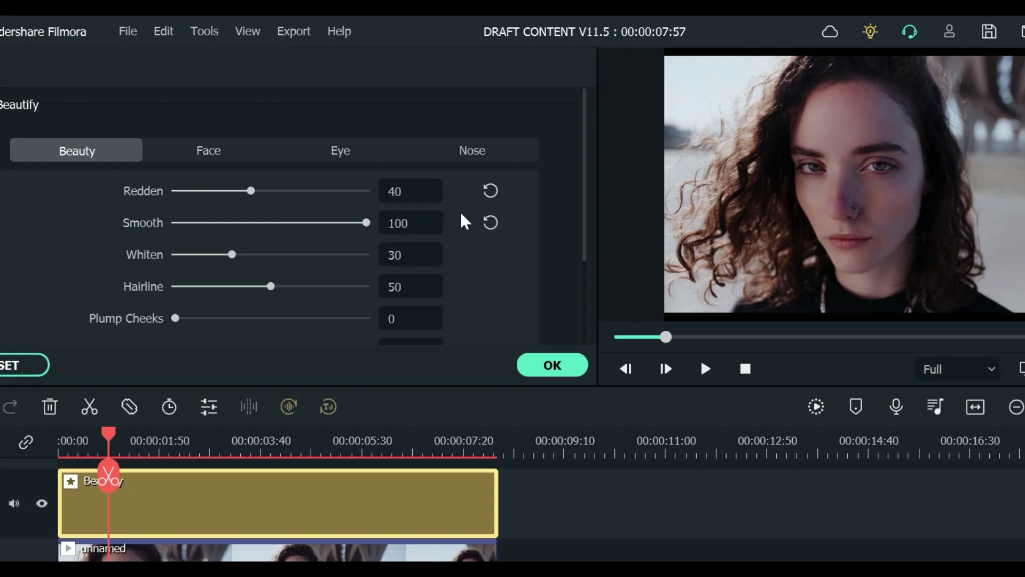
pyautogui.click(490, 223)
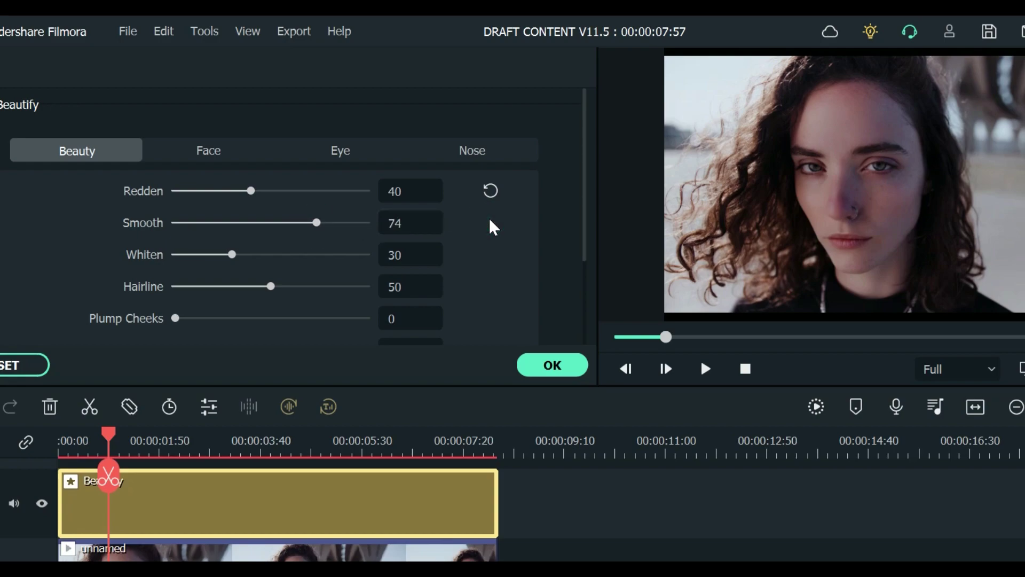
pyautogui.click(492, 195)
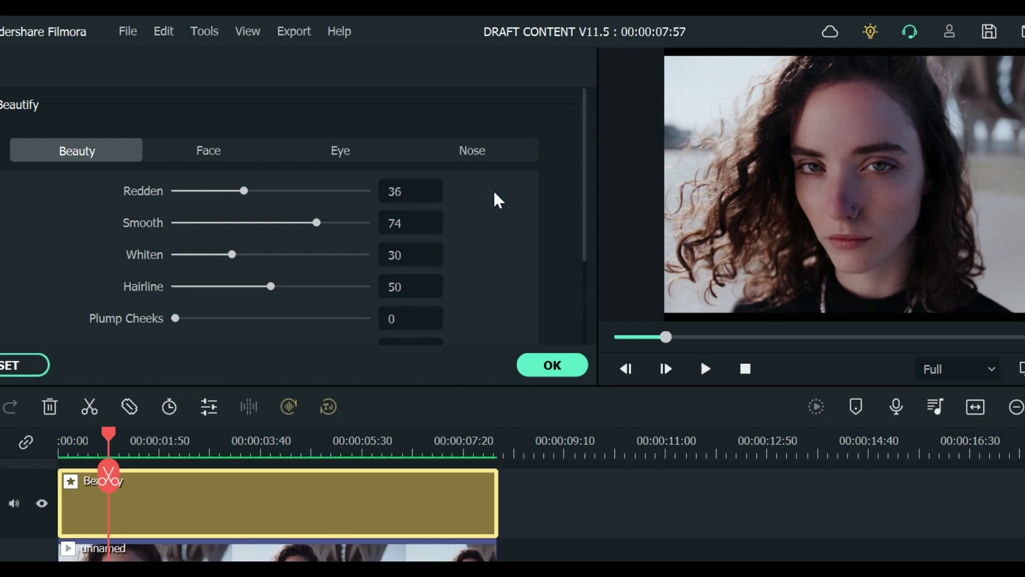
pyautogui.scroll(-3, 490, 225)
pyautogui.click(489, 240)
pyautogui.scroll(3, 483, 241)
# Step: On the Face tab, drag Shrink Face 43, Shrink Jaw 77, Narrow Face 51, Shin Face Shape 54, Shrink Cheekbone 36
pyautogui.click(215, 157)
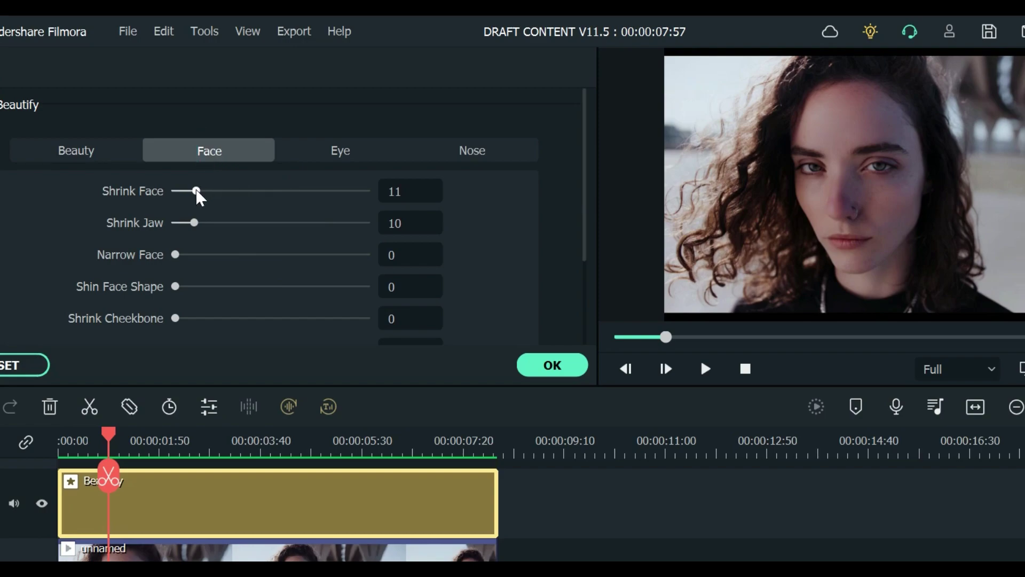
pyautogui.moveTo(197, 193); pyautogui.dragTo(259, 200)
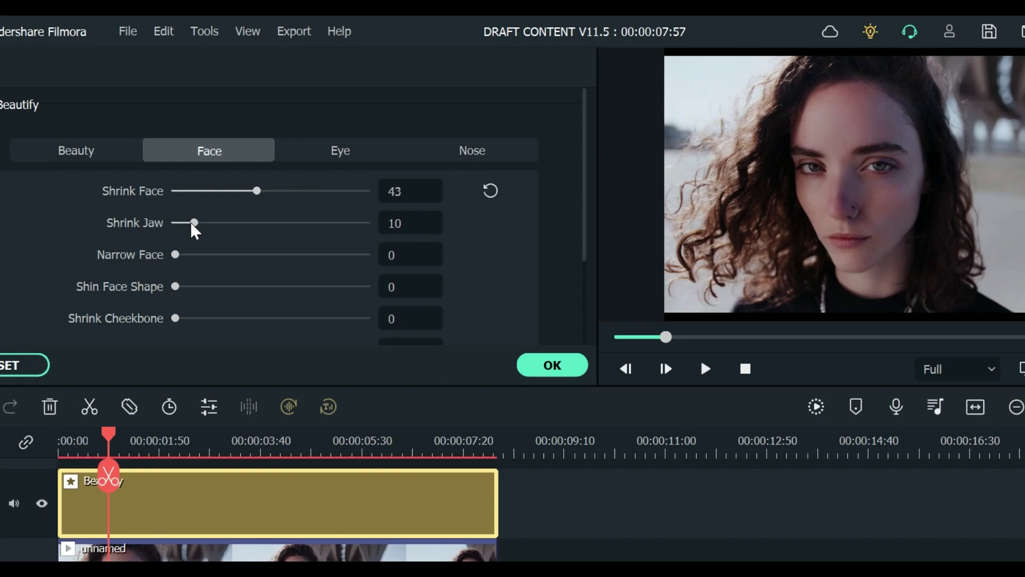
pyautogui.moveTo(195, 223); pyautogui.dragTo(323, 223)
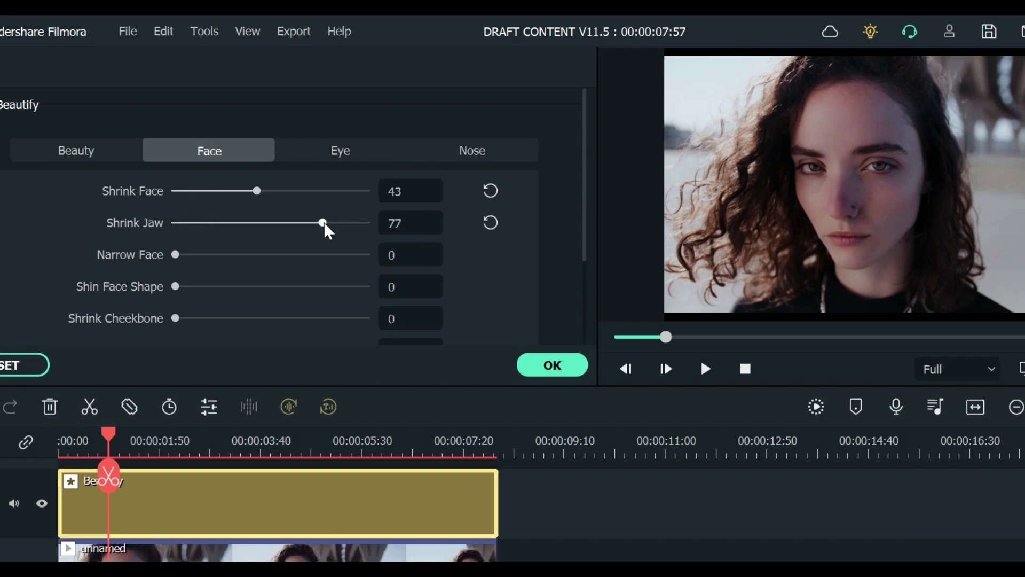
pyautogui.moveTo(176, 255); pyautogui.dragTo(274, 267)
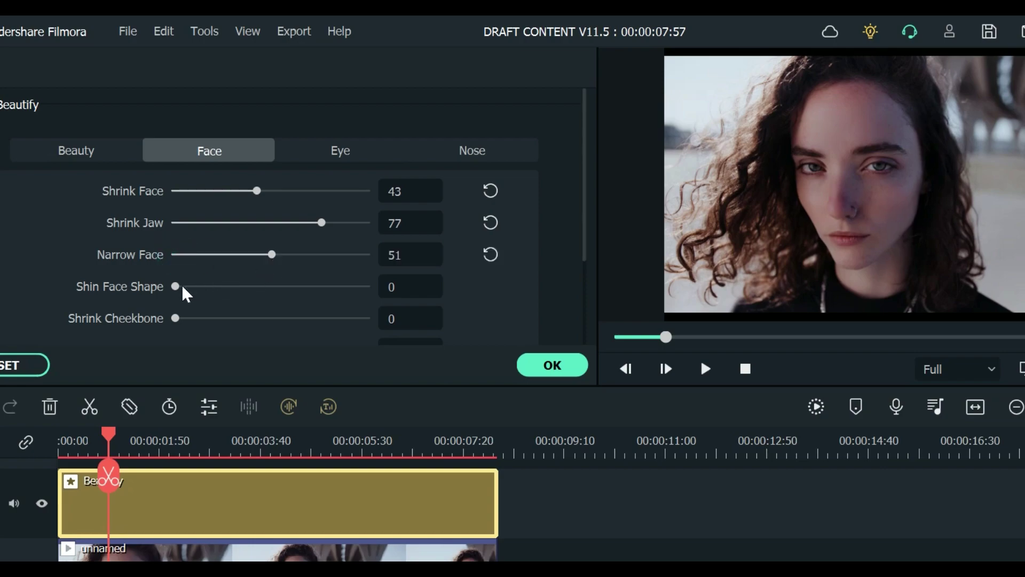
pyautogui.moveTo(180, 289); pyautogui.dragTo(279, 287)
pyautogui.scroll(-3, 282, 293)
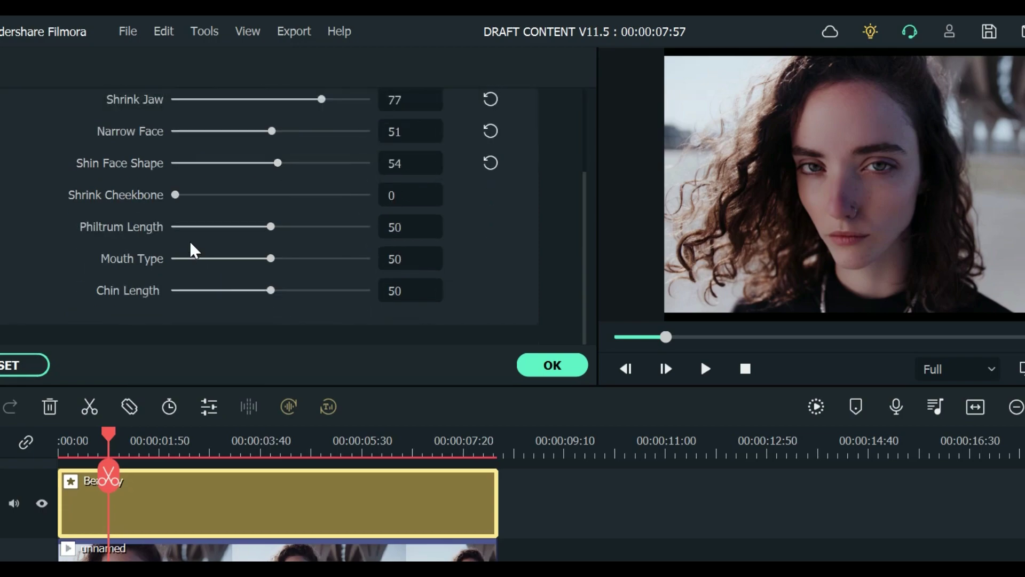
pyautogui.moveTo(176, 203); pyautogui.dragTo(318, 208)
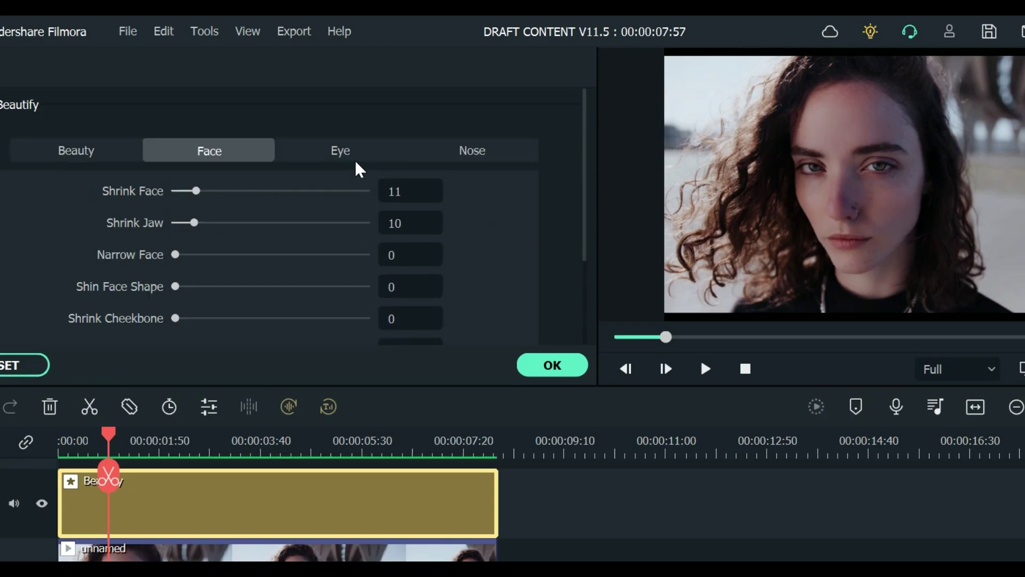
# Step: Raise Round Eye, then try the nose sliders and reset them to Narrow 0, Length 50, Rhinoplasty 0
pyautogui.click(356, 160)
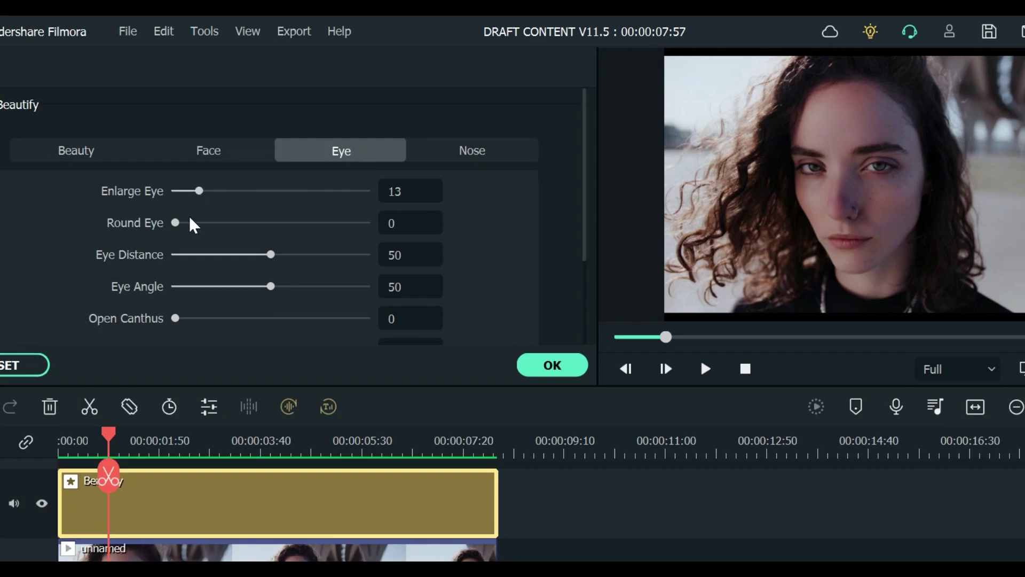
pyautogui.moveTo(190, 223); pyautogui.dragTo(244, 257)
pyautogui.click(469, 154)
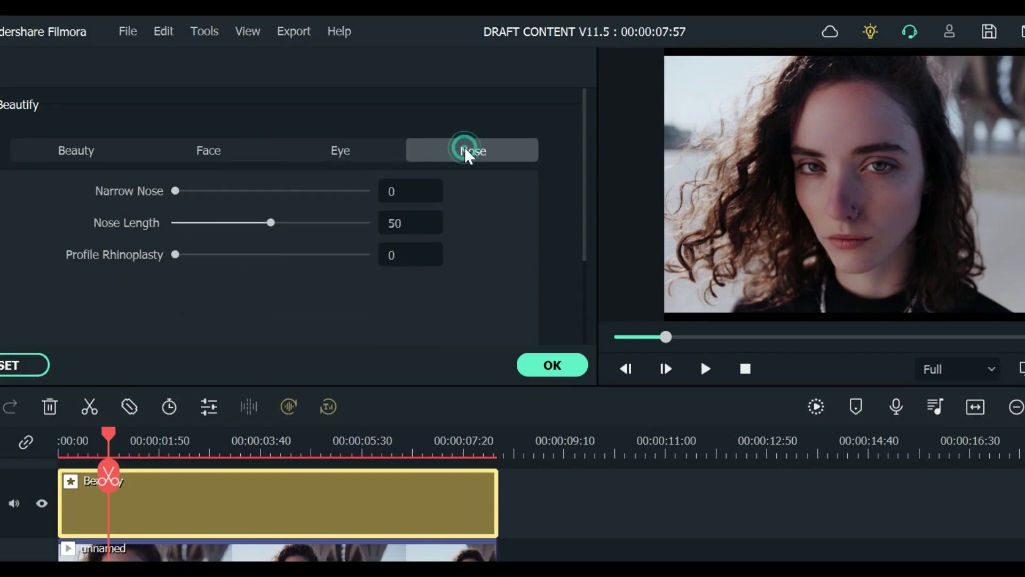
pyautogui.moveTo(178, 197); pyautogui.dragTo(330, 197)
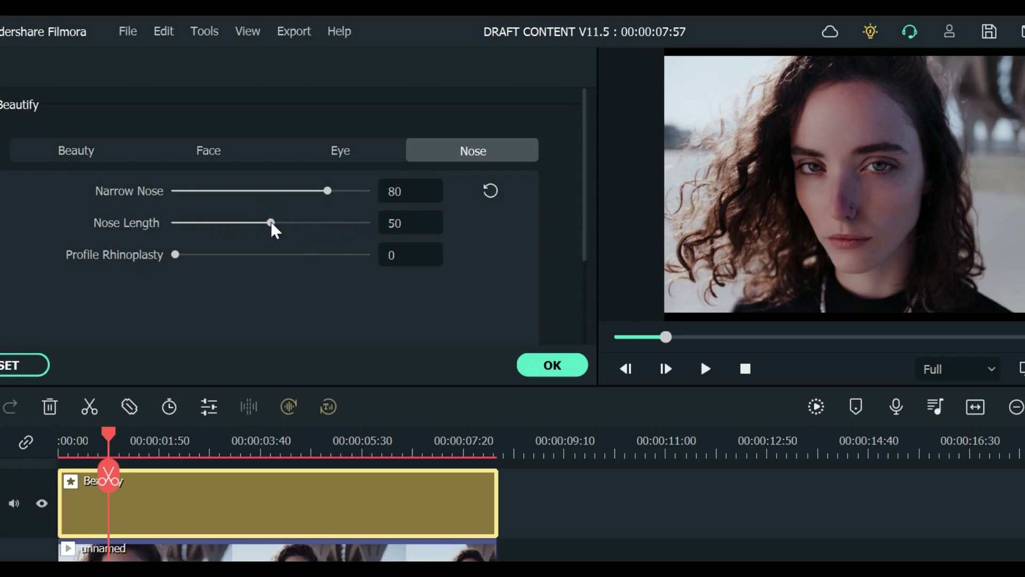
pyautogui.moveTo(270, 224); pyautogui.dragTo(391, 230)
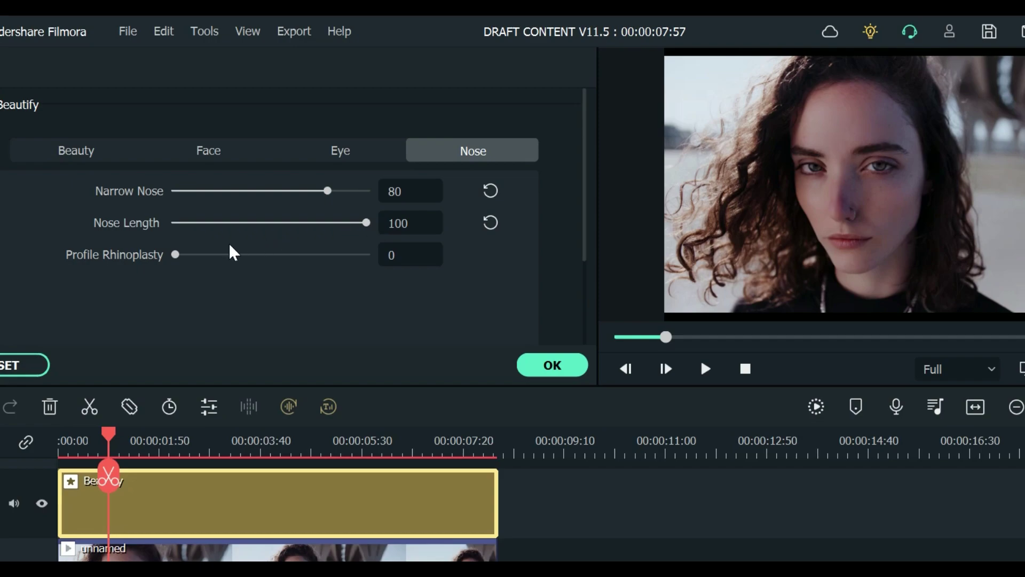
pyautogui.moveTo(181, 253); pyautogui.dragTo(380, 255)
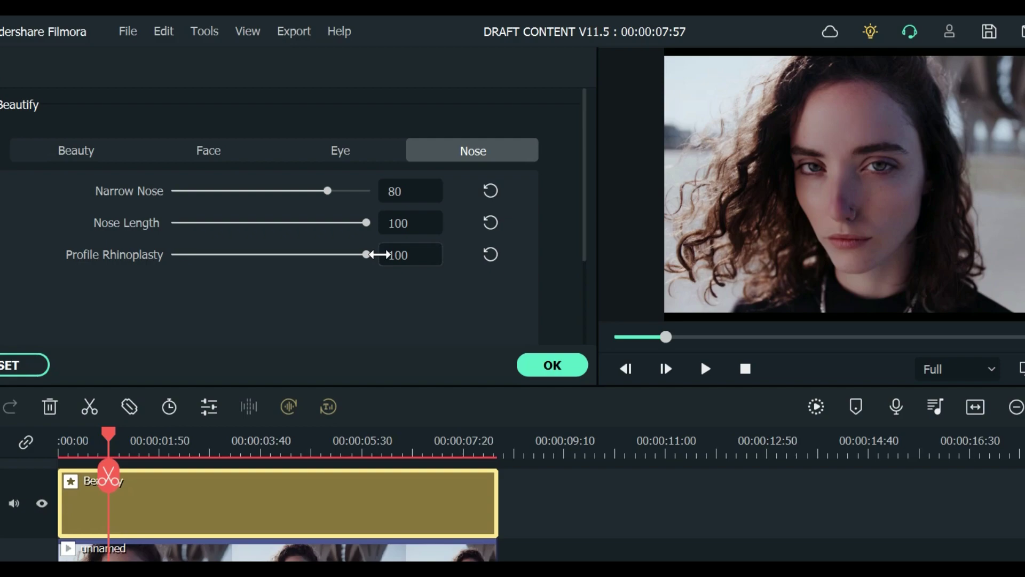
pyautogui.click(367, 255)
pyautogui.moveTo(361, 256); pyautogui.dragTo(230, 261)
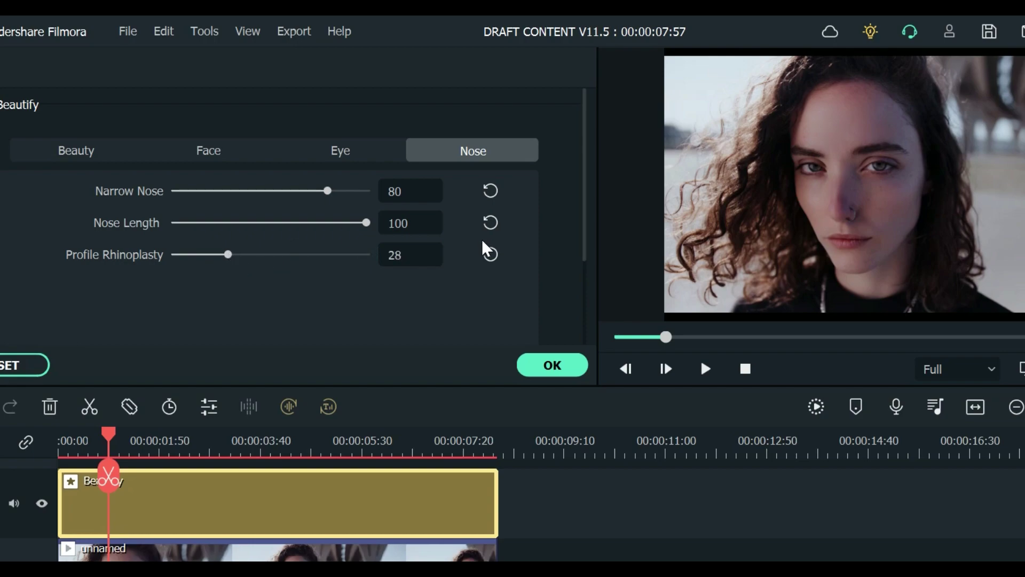
pyautogui.click(490, 254)
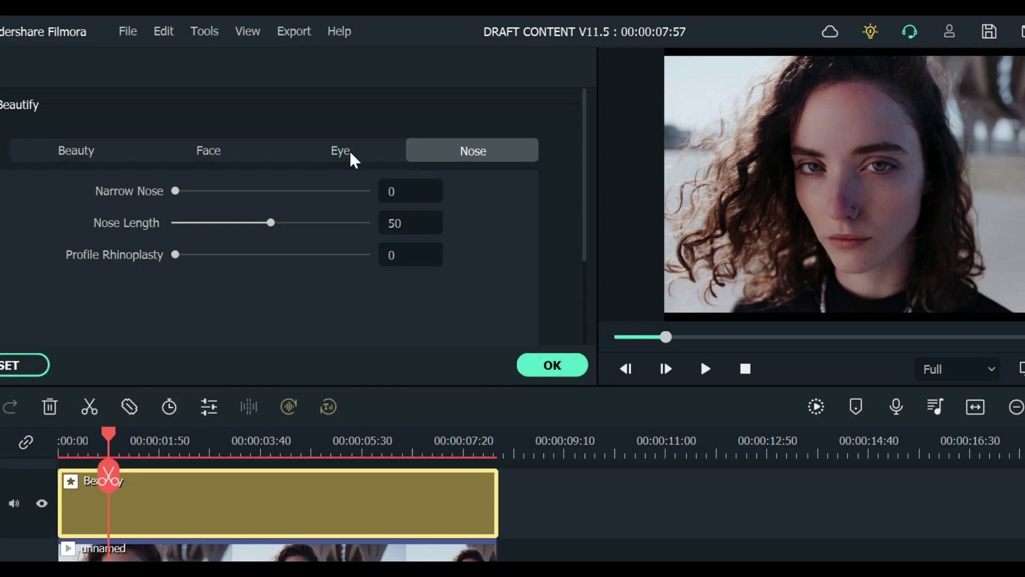
# Step: Open and dismiss the Help menu, then confirm the Beautify settings with OK
pyautogui.click(343, 35)
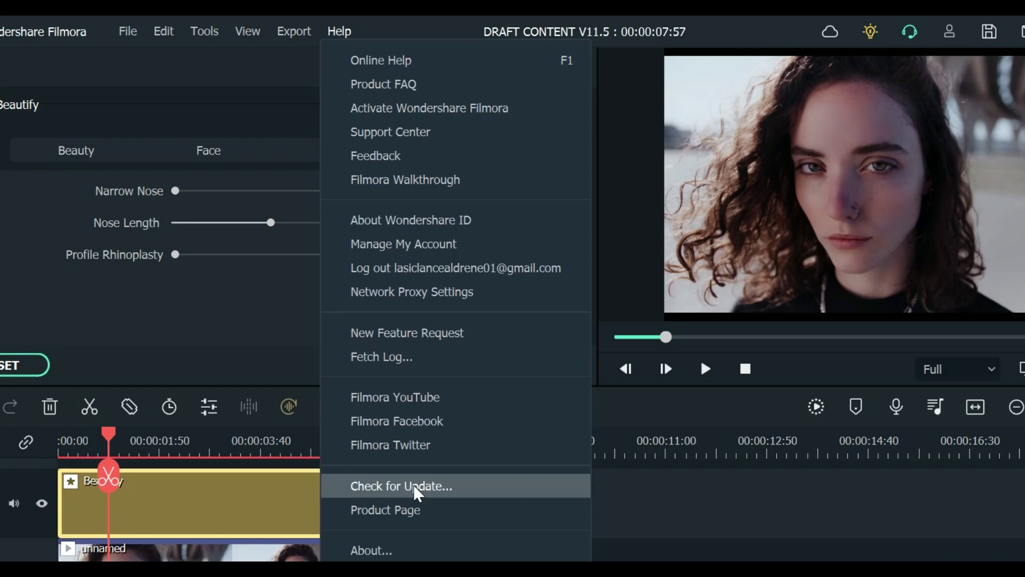
pyautogui.click(338, 420)
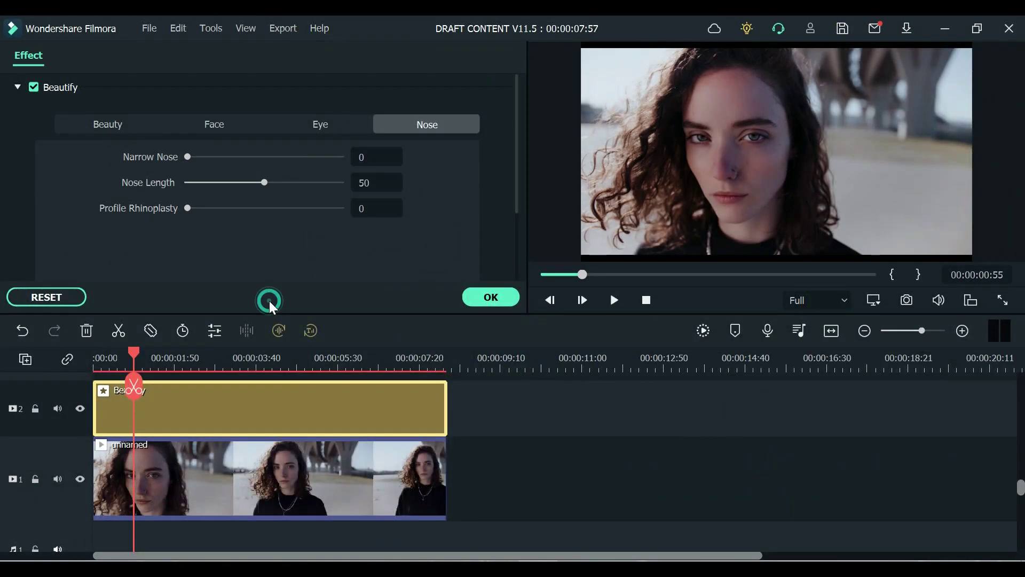
pyautogui.click(487, 297)
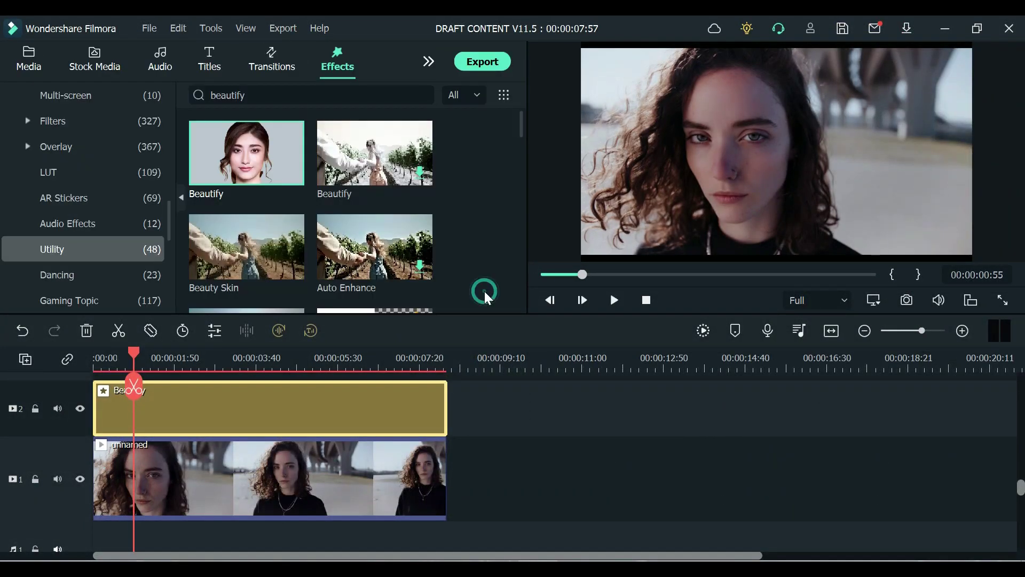